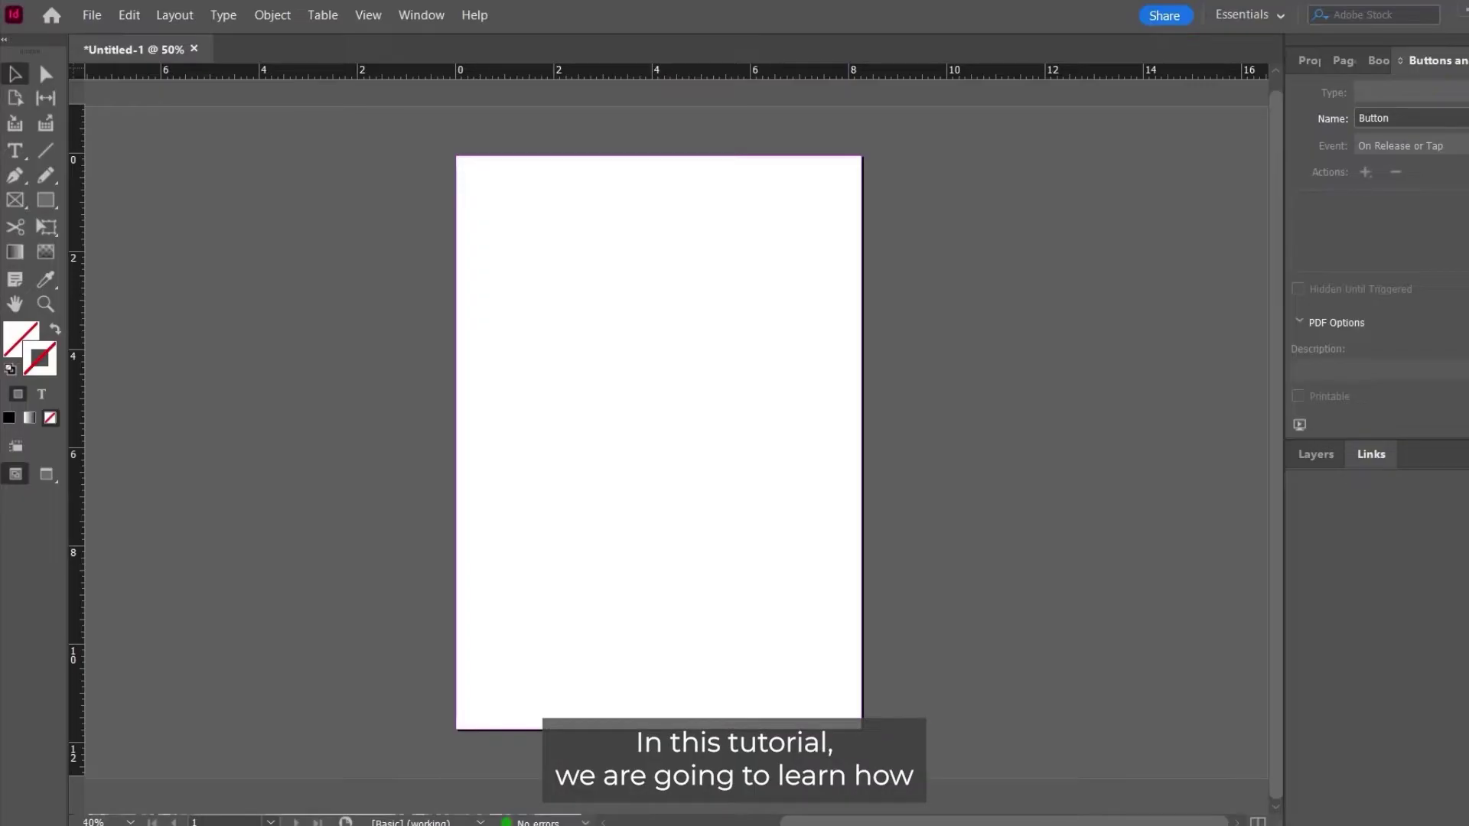
Step: Browse the File and Window menus, then close them without choosing a command
left_click(92, 15)
left_click(421, 15)
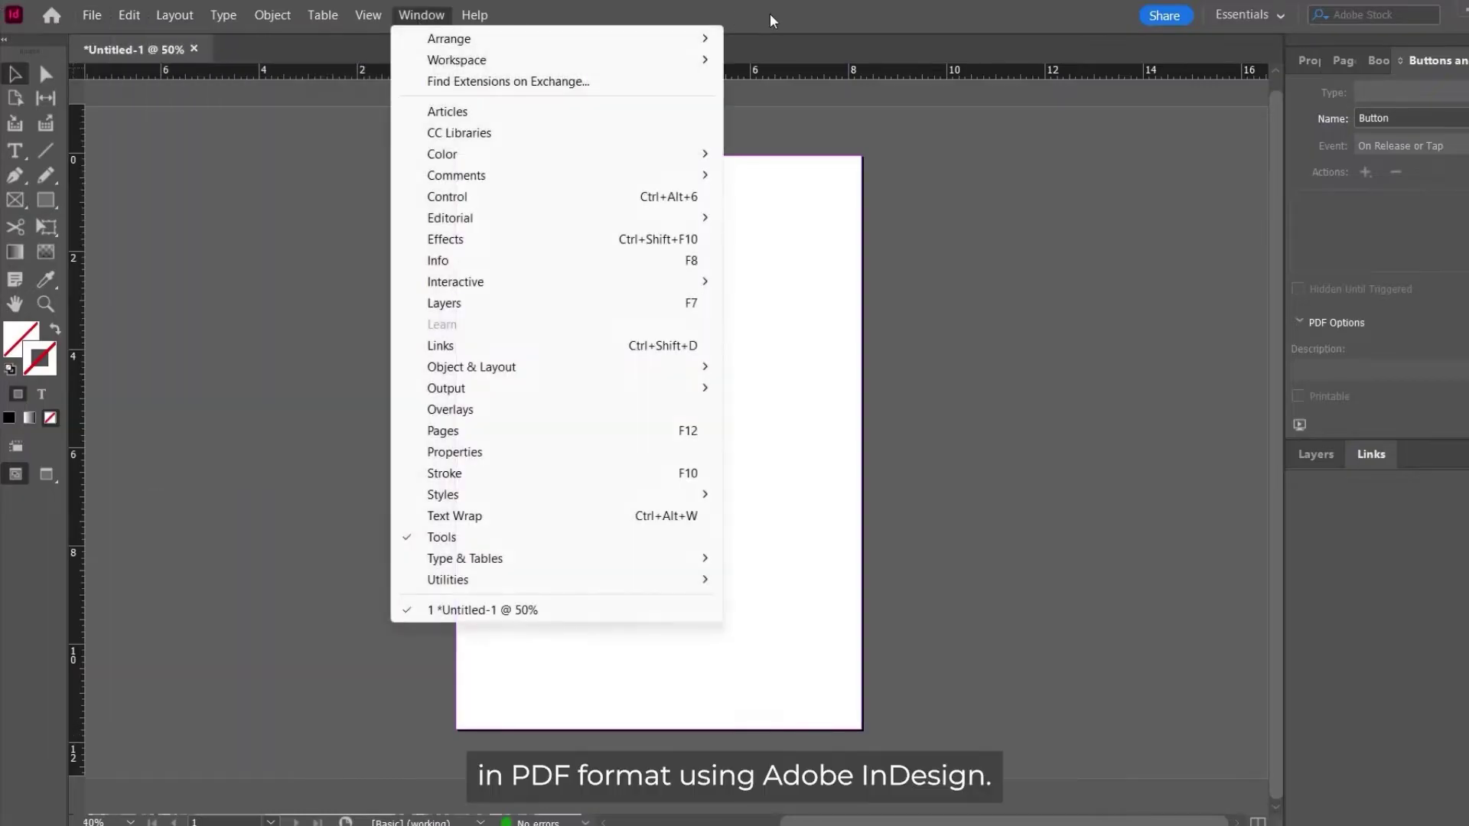
left_click(769, 21)
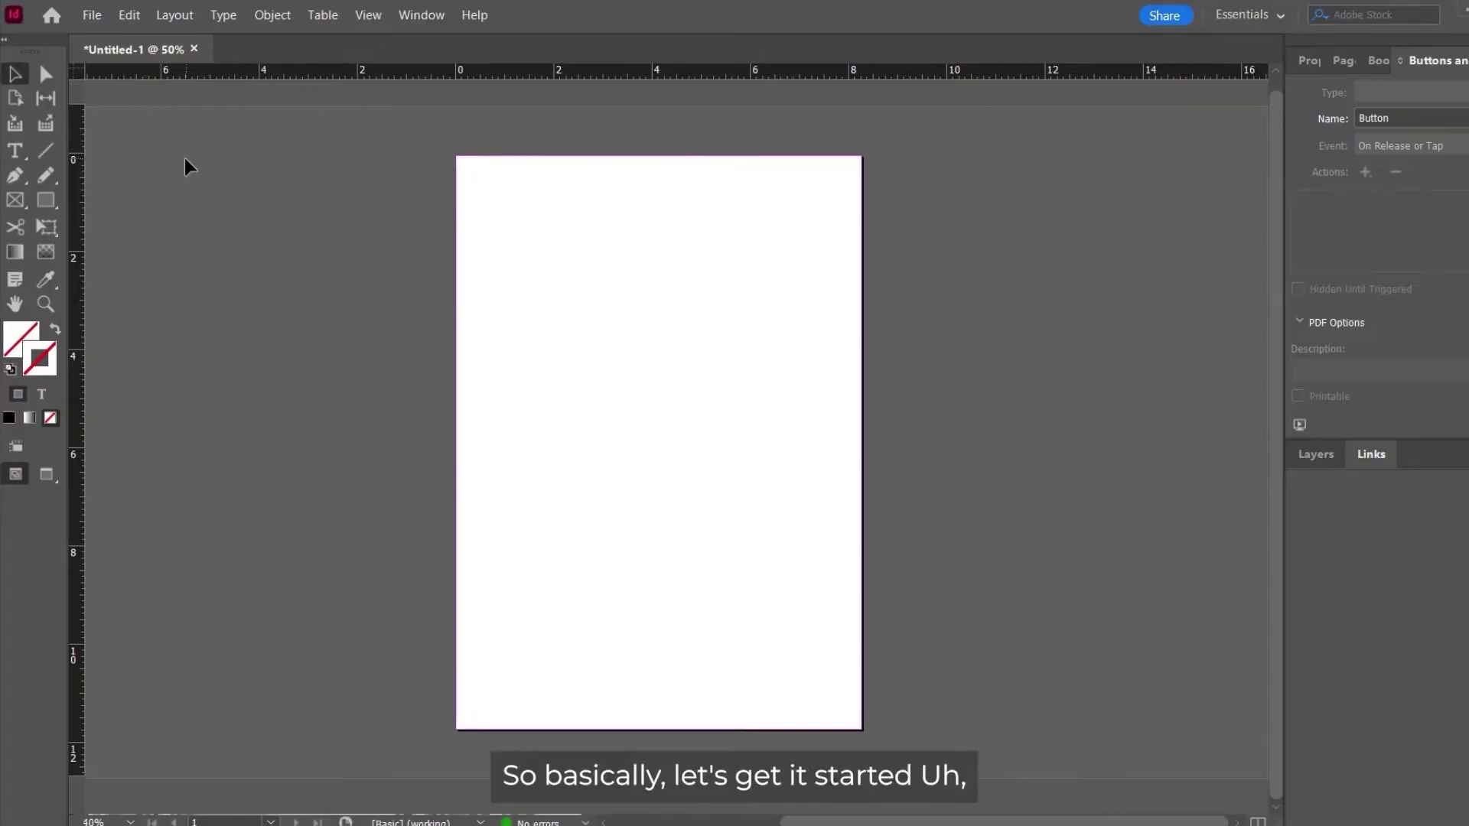
Step: Place the Form PDF on the page and move it to the top-left corner
left_click(88, 19)
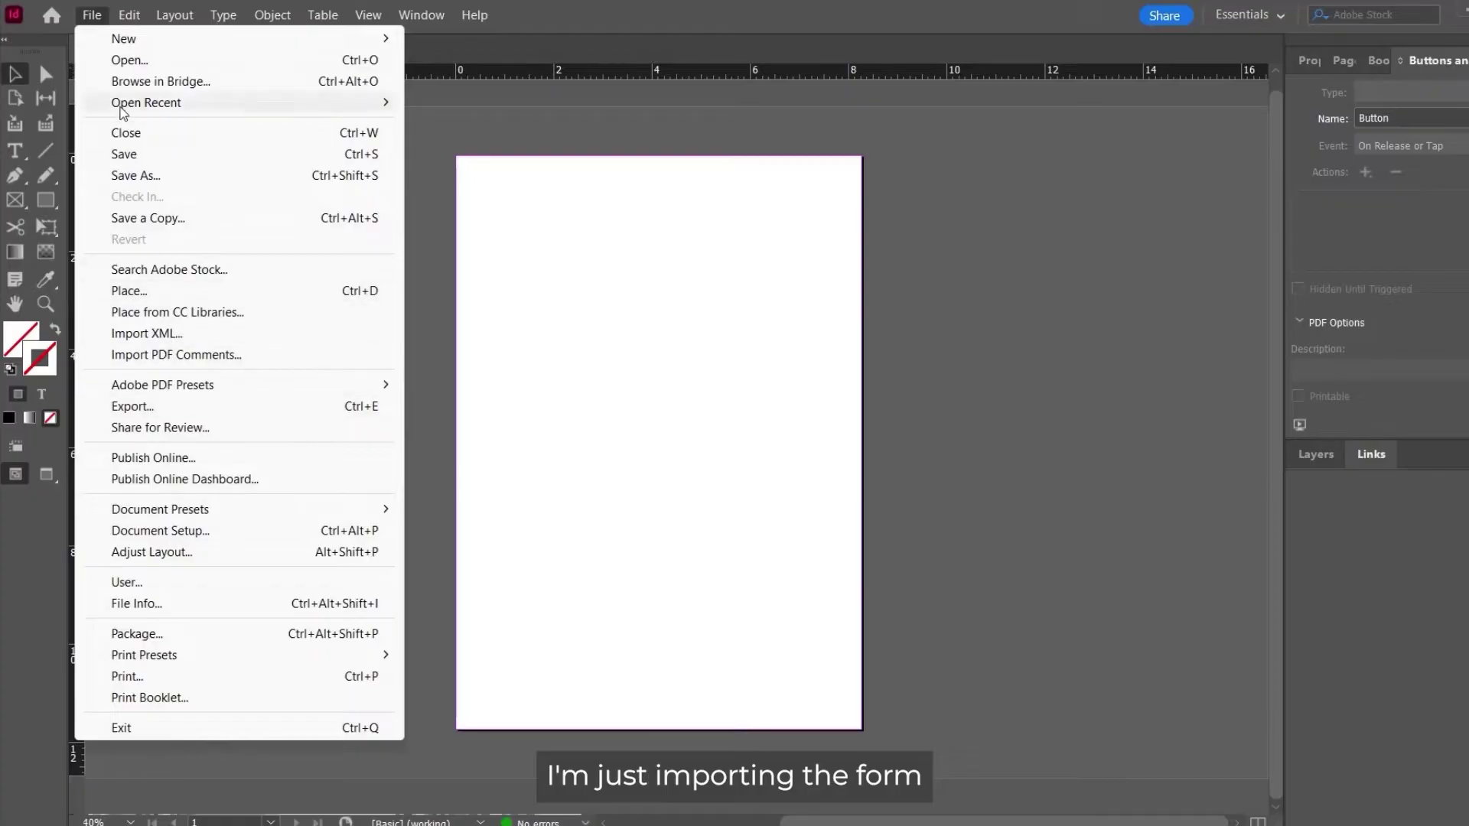
left_click(145, 291)
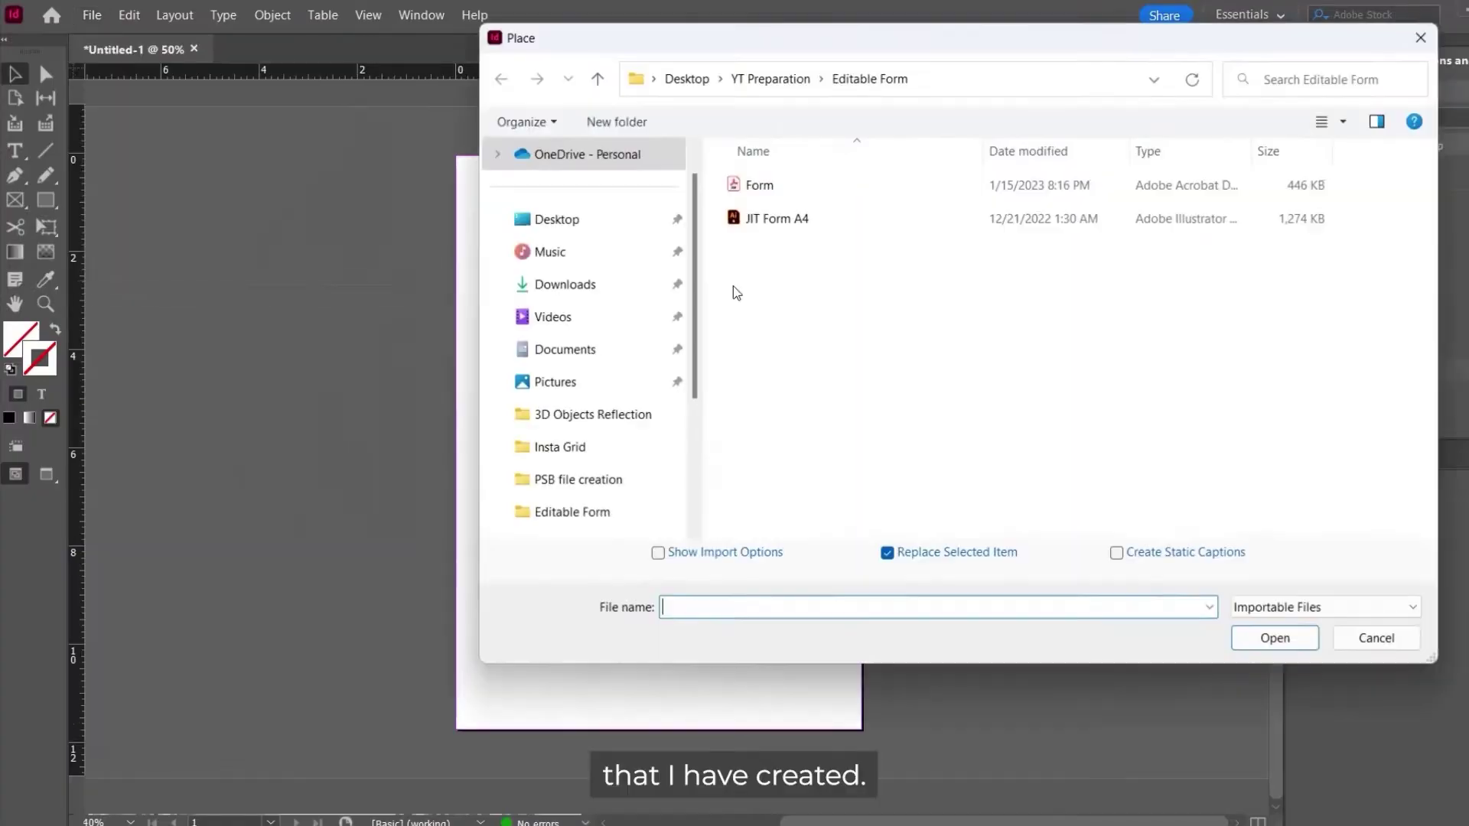
double_click(759, 187)
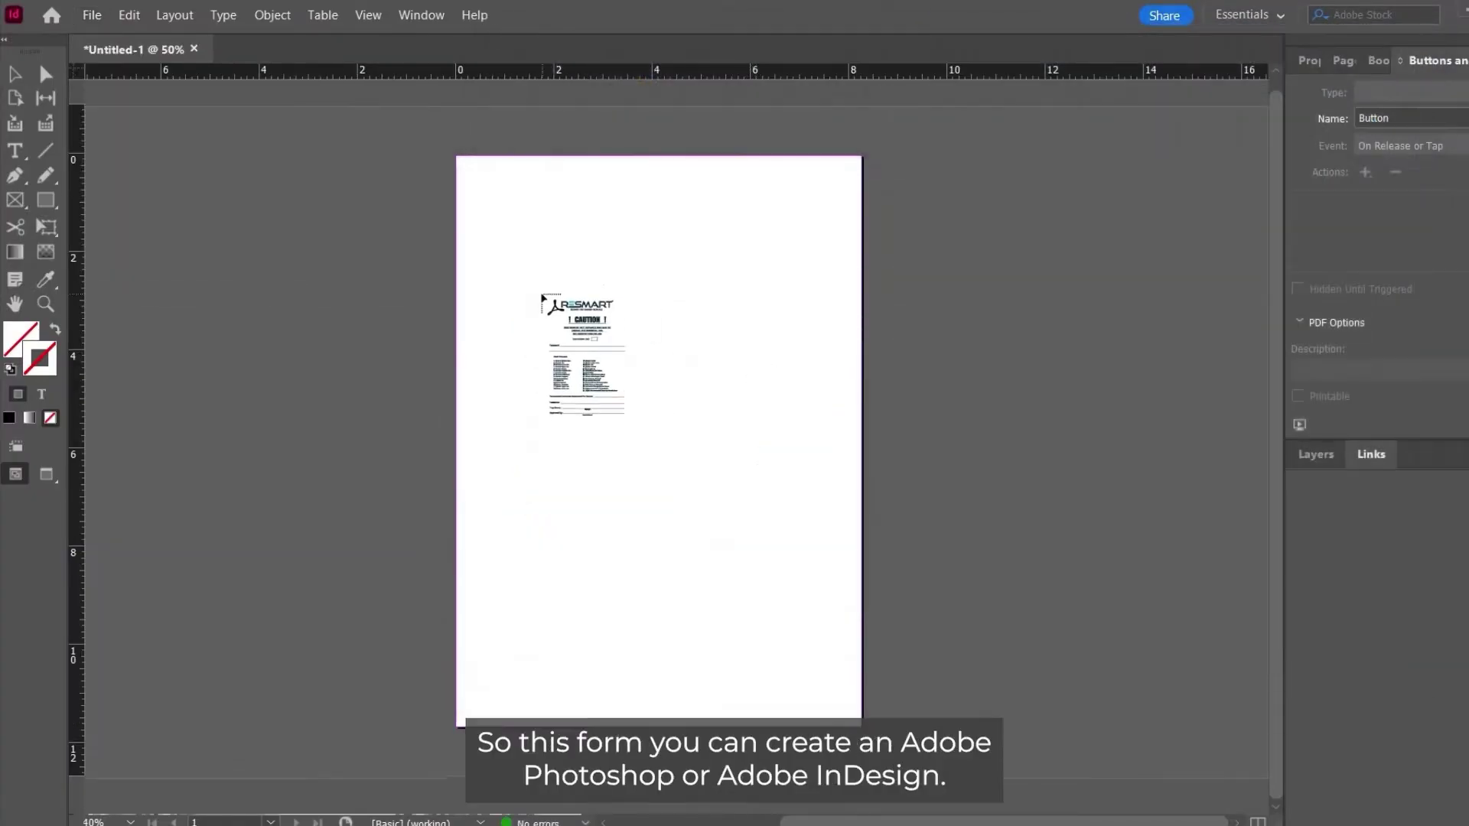
left_click(541, 293)
left_click_drag(697, 344, 617, 214)
left_click(670, 451)
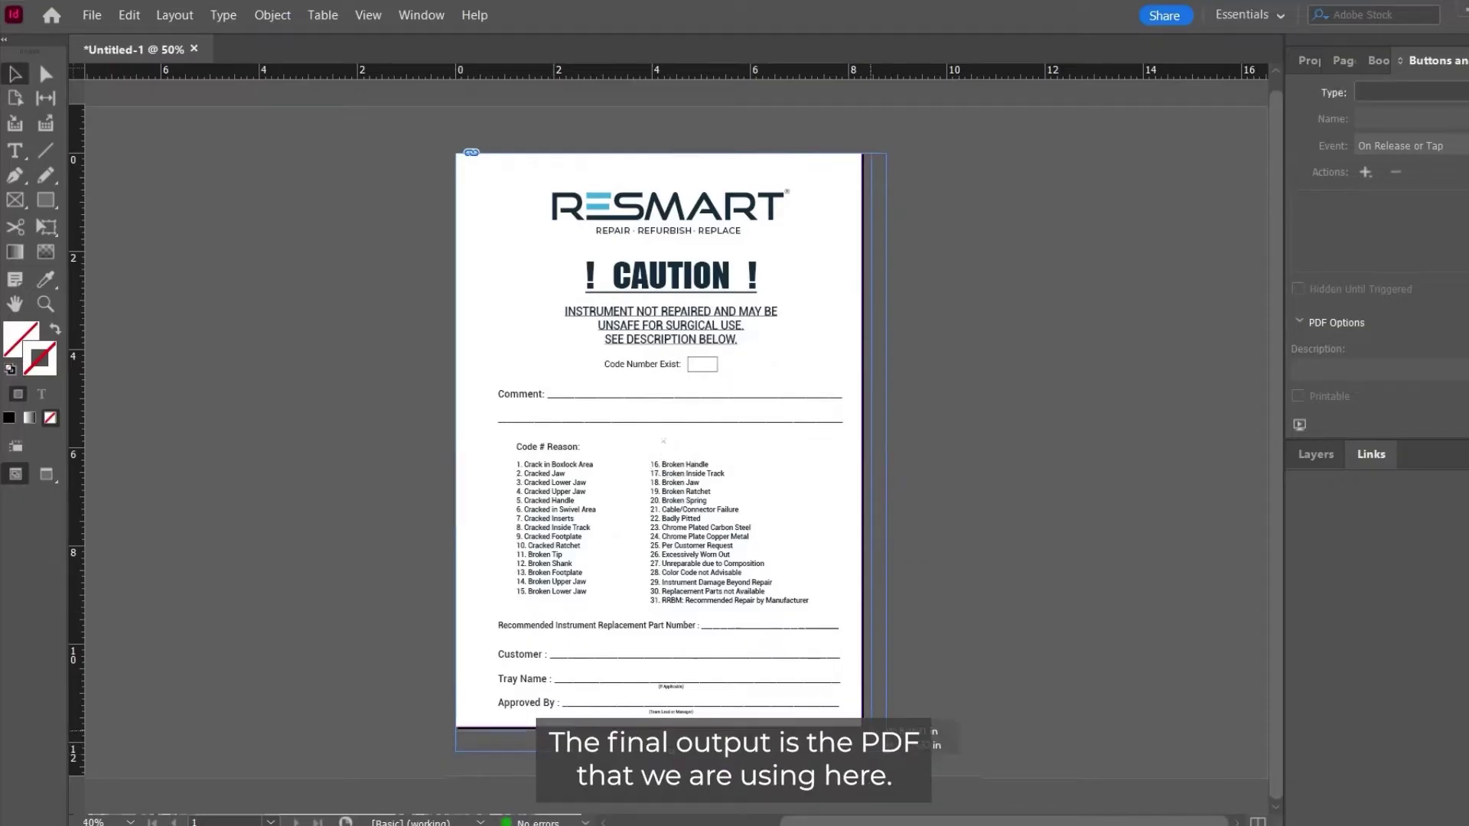
Step: Check the placed form's frame, deselect it, and zoom in on the page
left_click(662, 441)
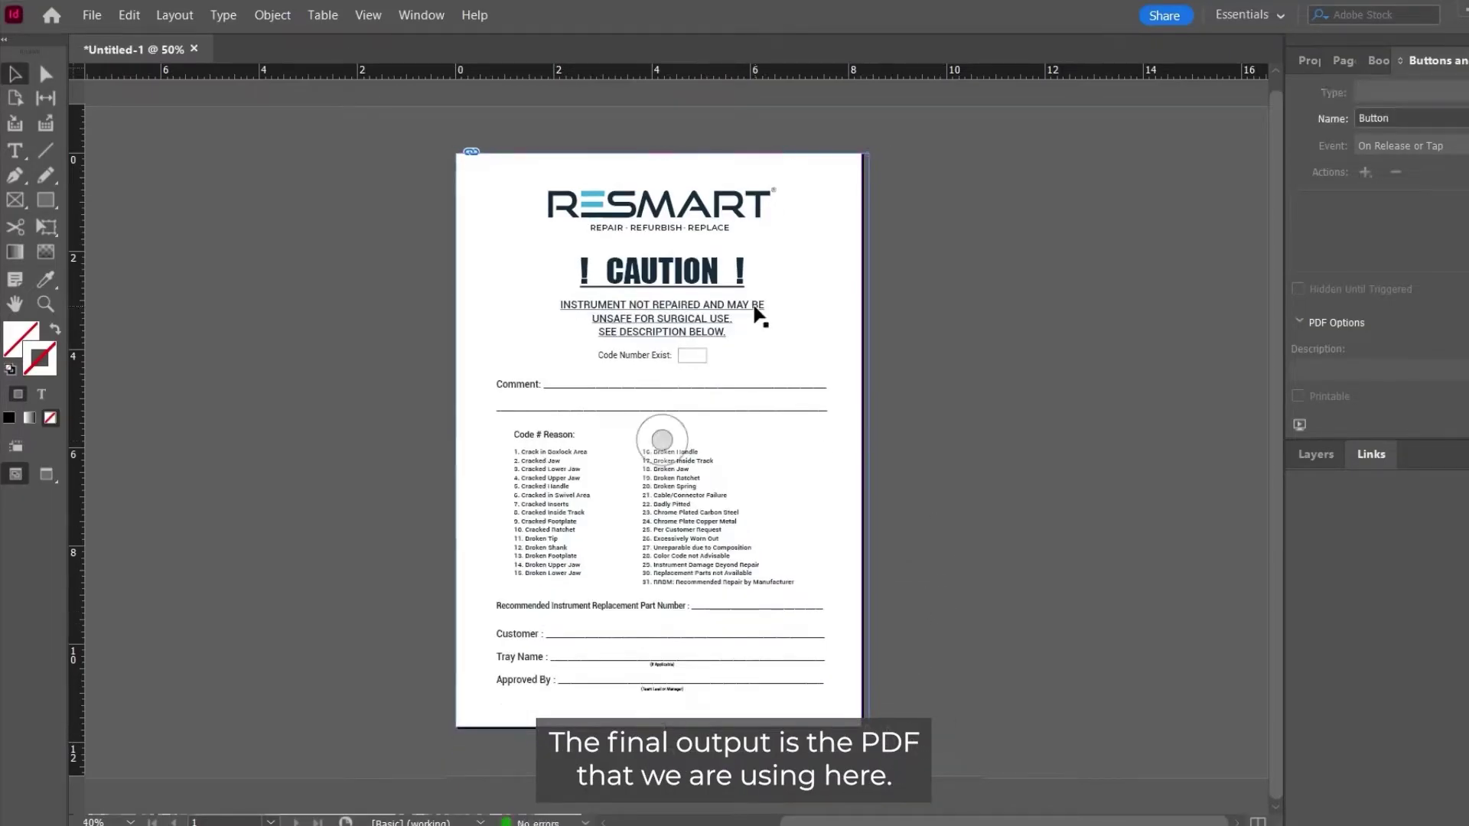
left_click(659, 436)
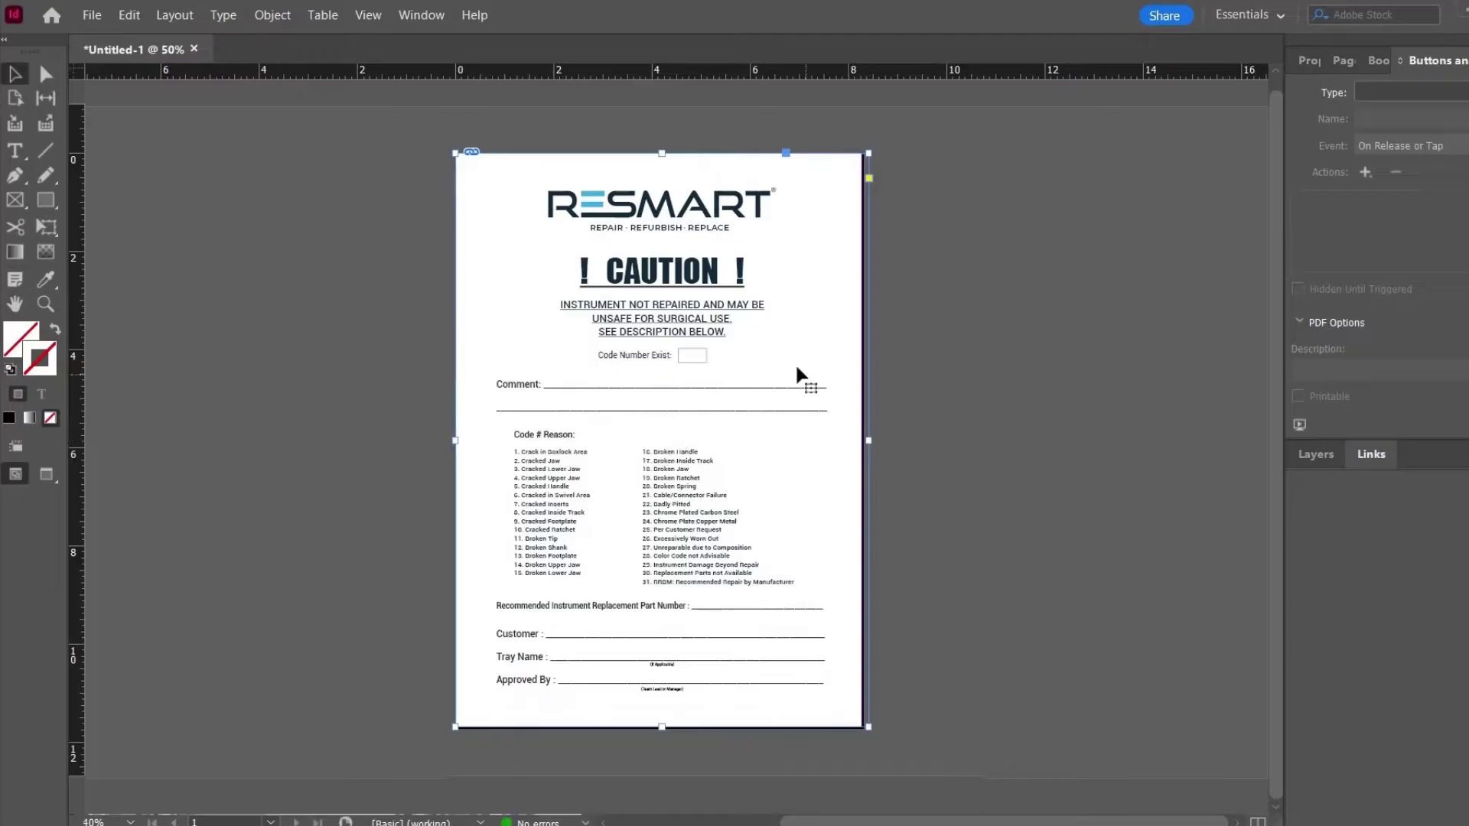
left_click(970, 301)
key("ctrl+equal")
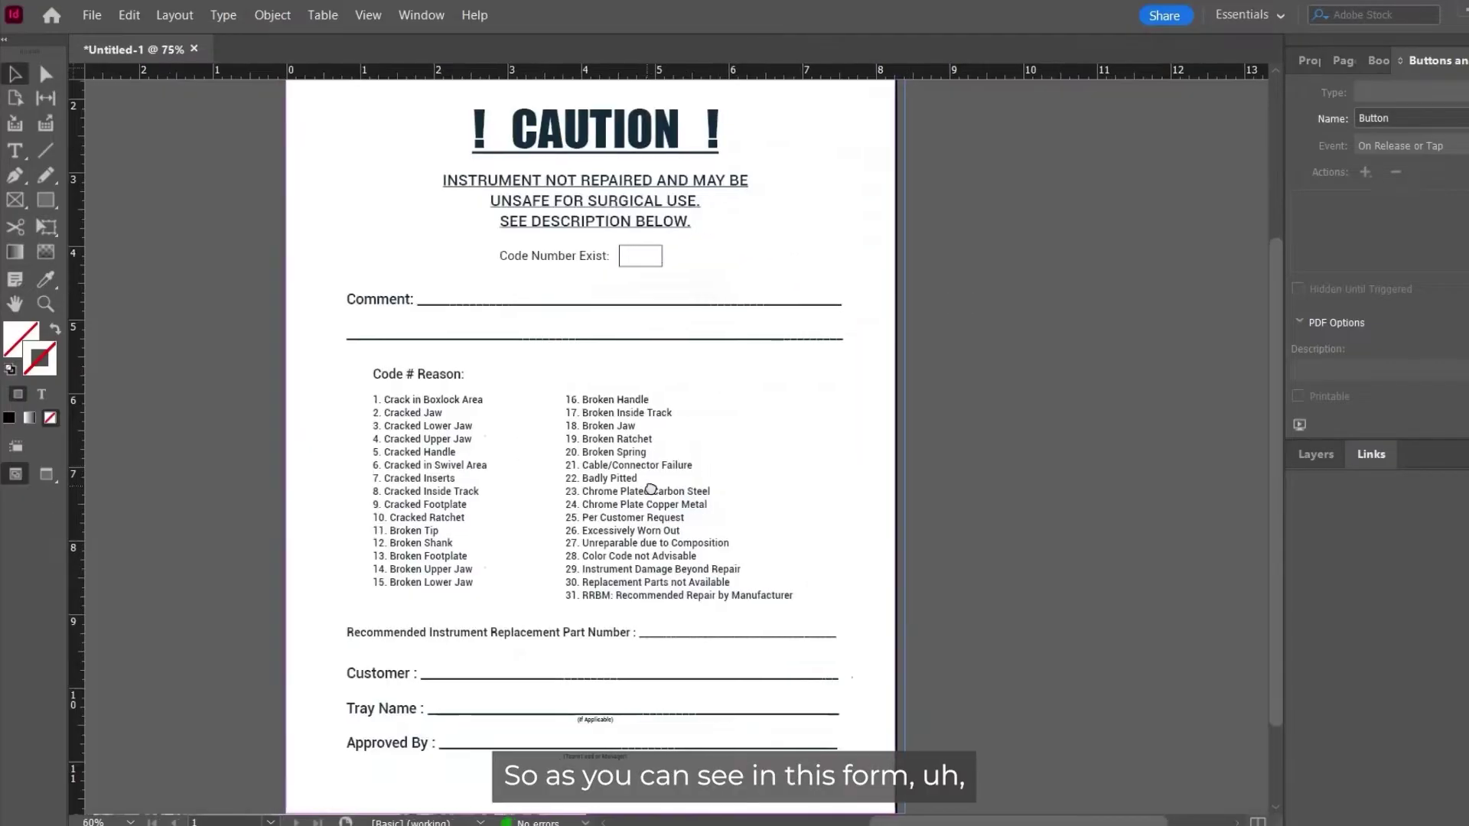
left_click_drag(650, 485, 708, 462)
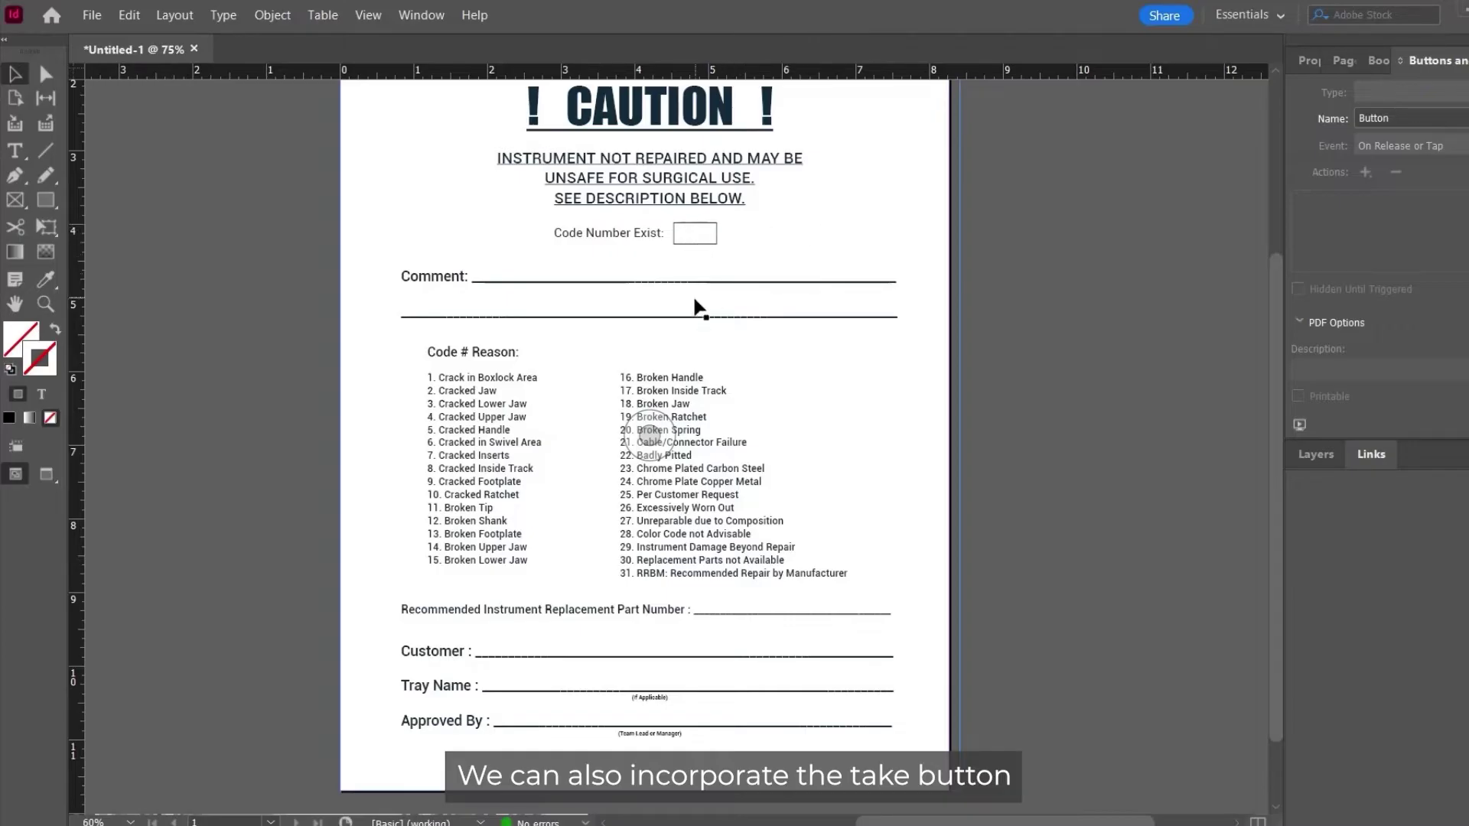
scroll(719, 367, "up", 3)
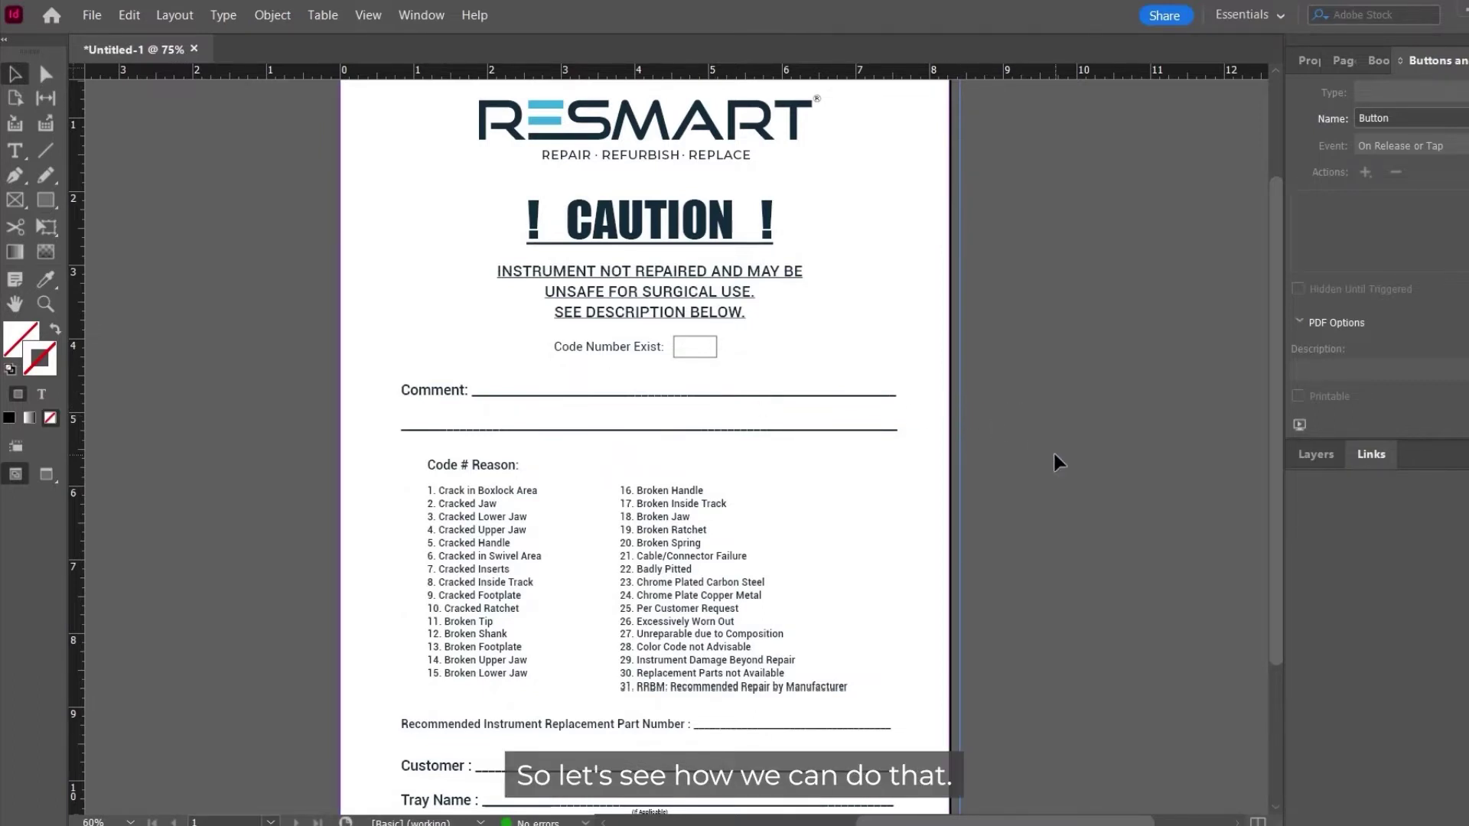
left_click(866, 460)
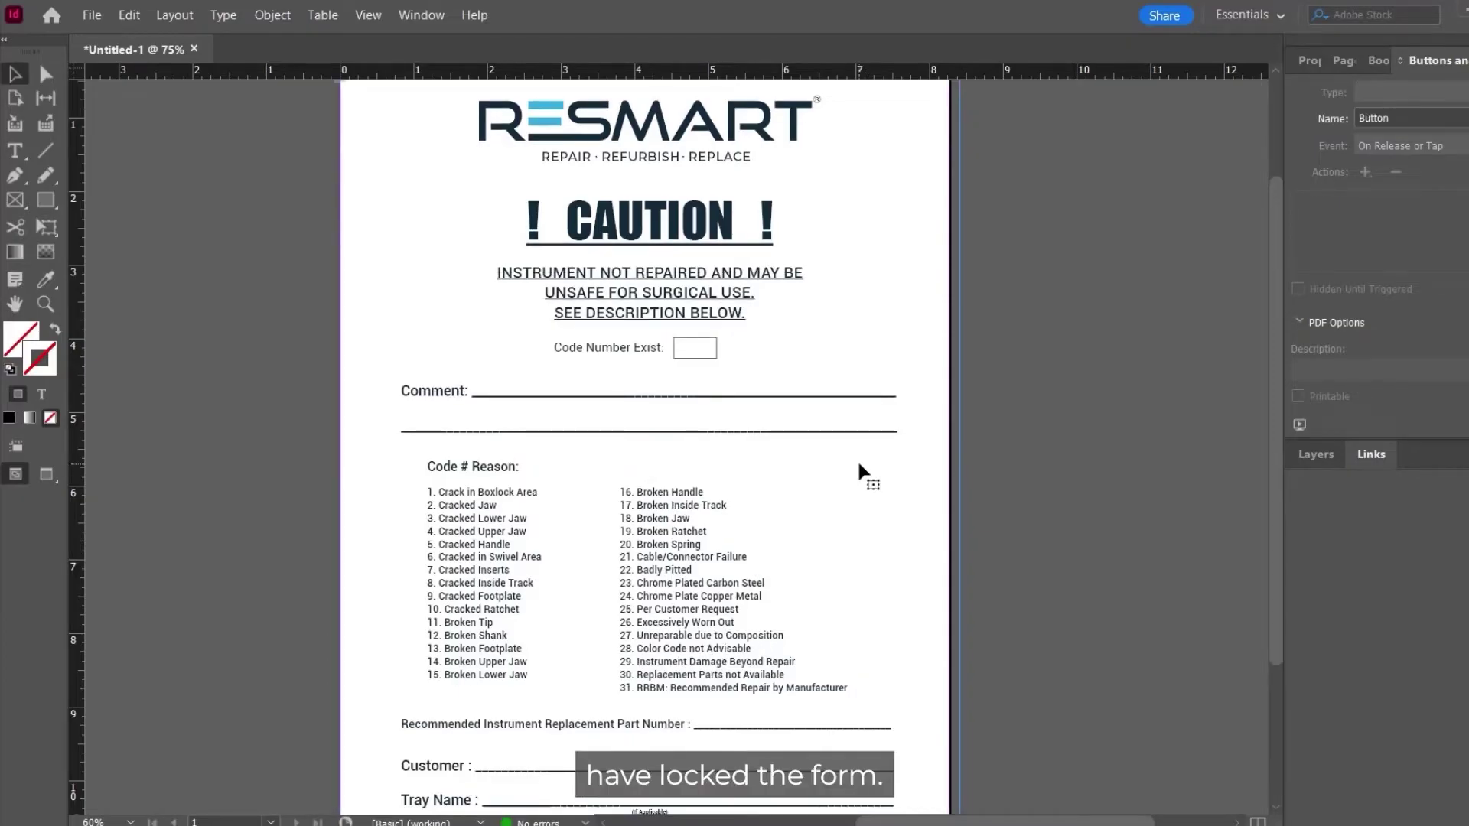
Step: Draw a frame in the Code Number Exist box and convert it to Check Box 2, shown unchecked
left_click(17, 202)
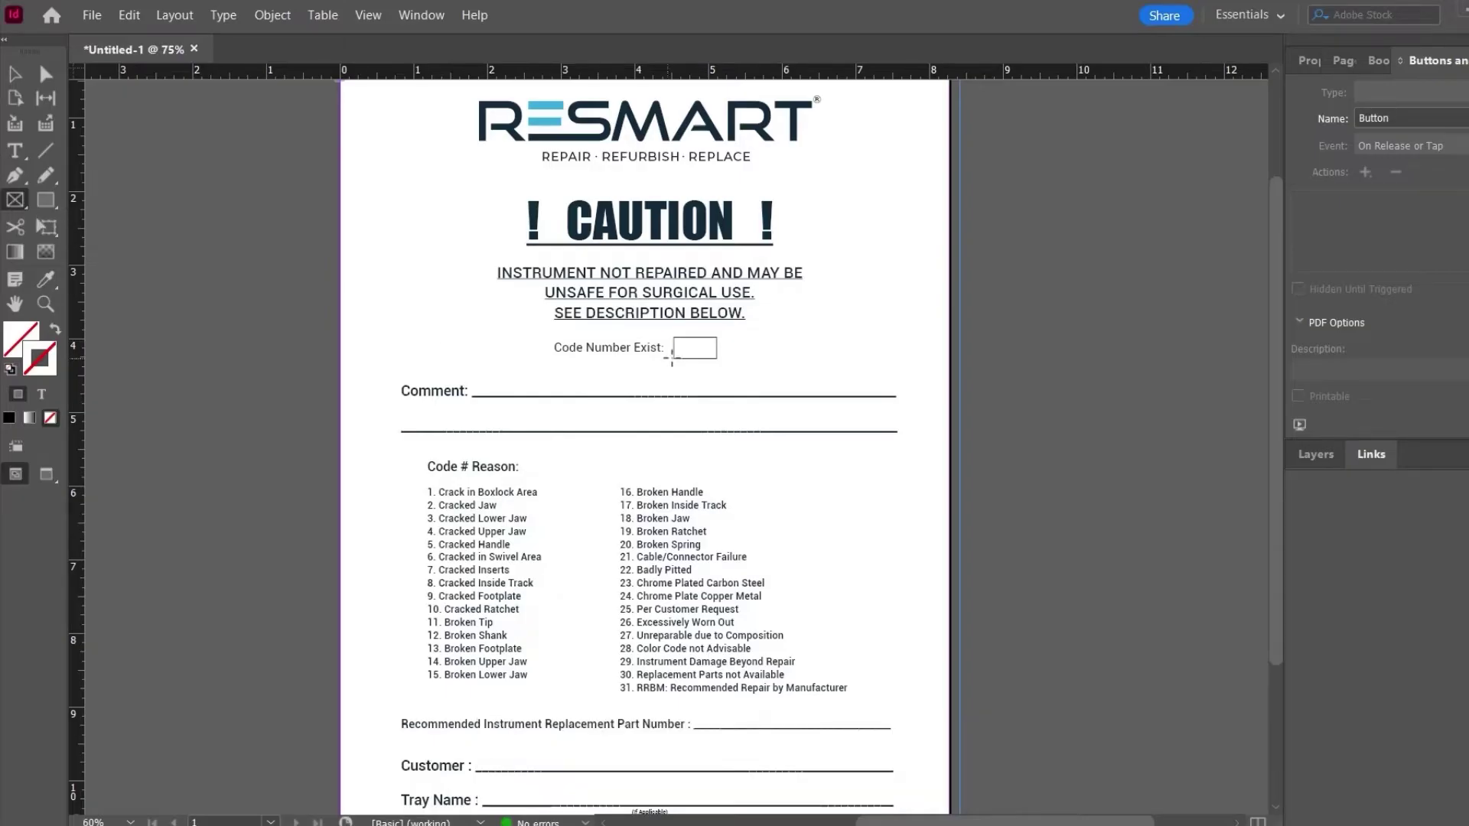
left_click(775, 398)
left_click(775, 398)
left_click_drag(482, 426, 565, 401)
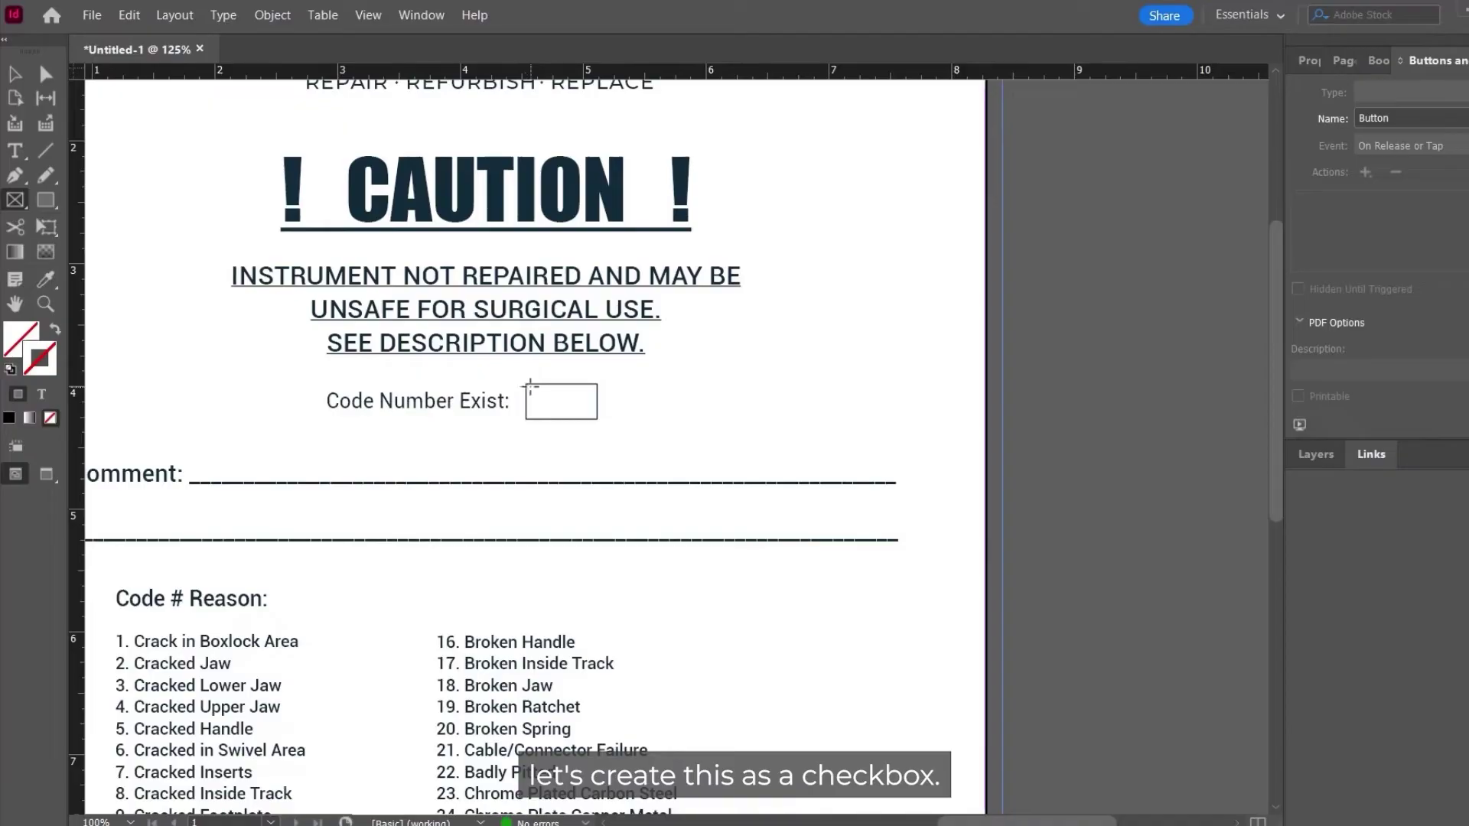
left_click_drag(529, 388, 595, 416)
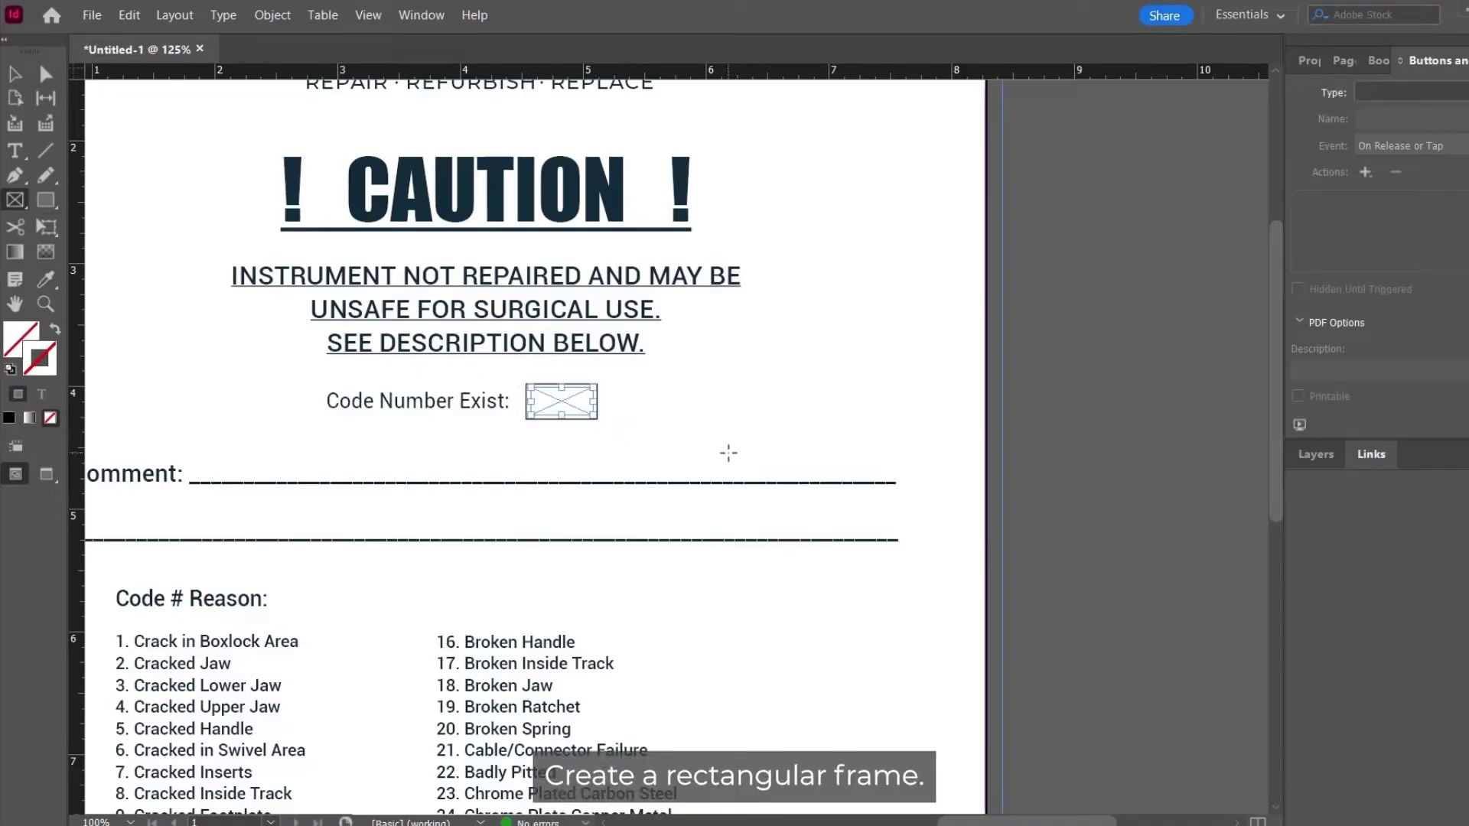
right_click(573, 396)
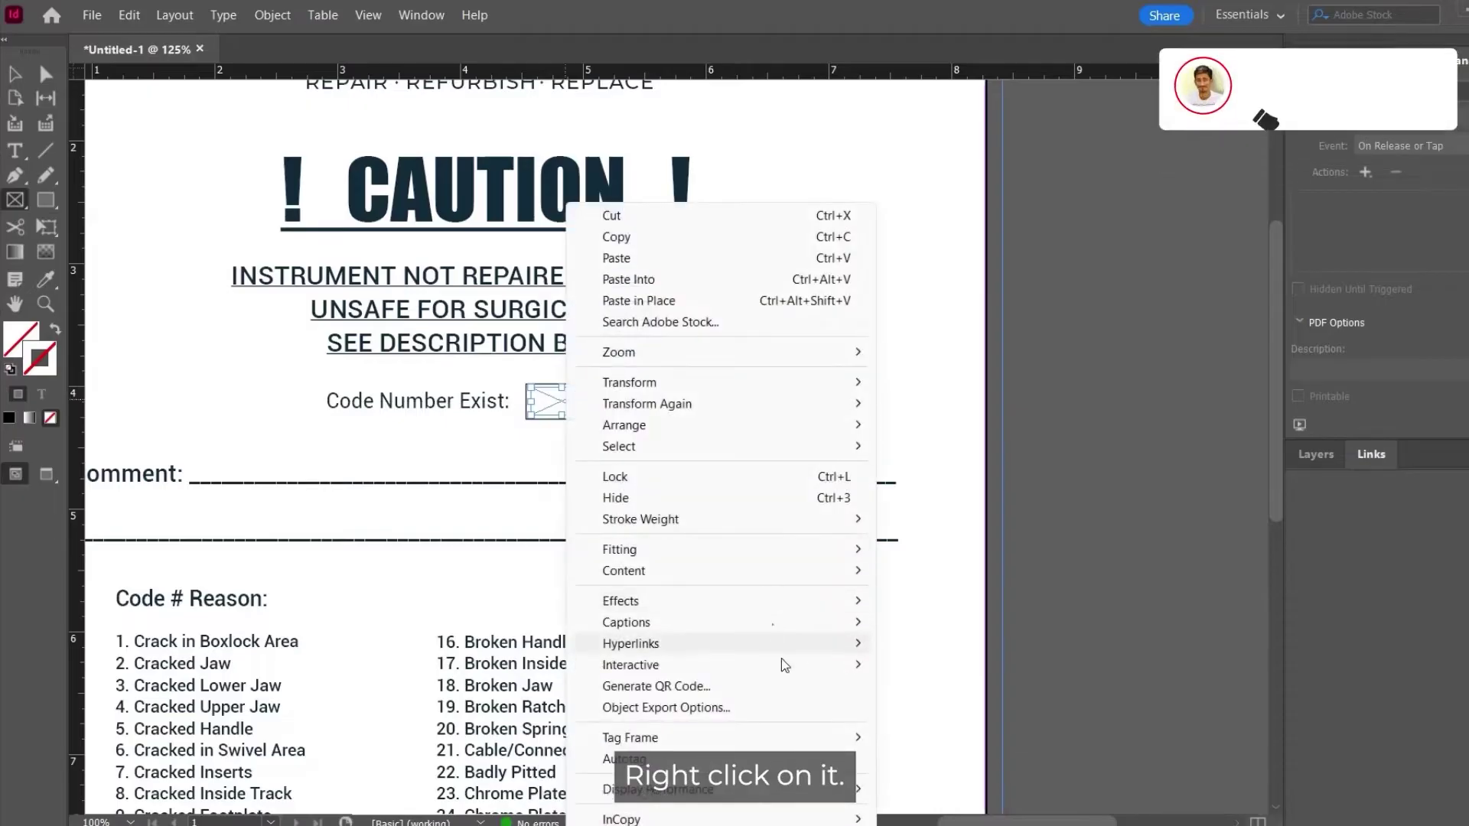
mouse_move(793, 668)
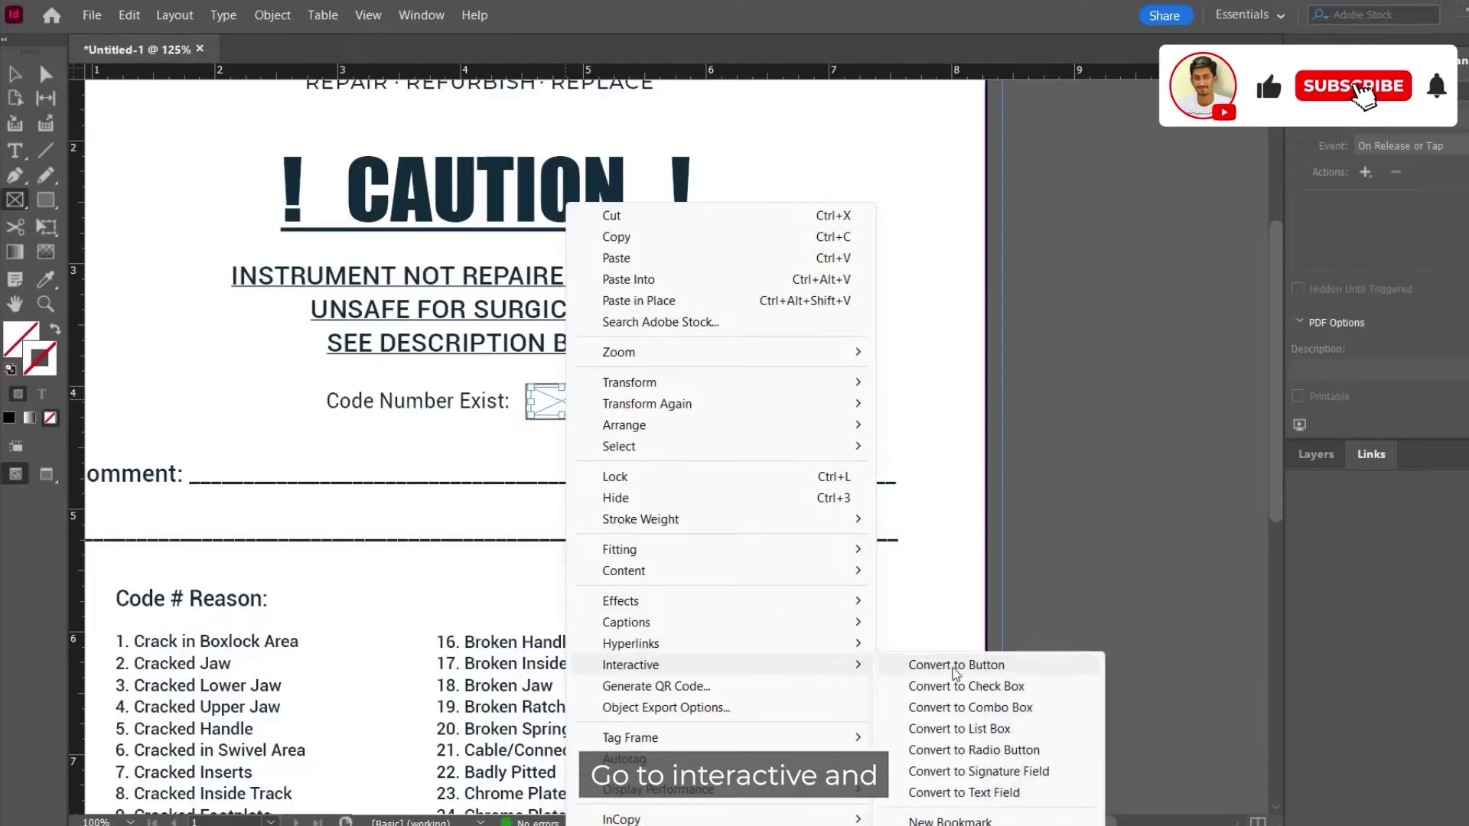
left_click(956, 688)
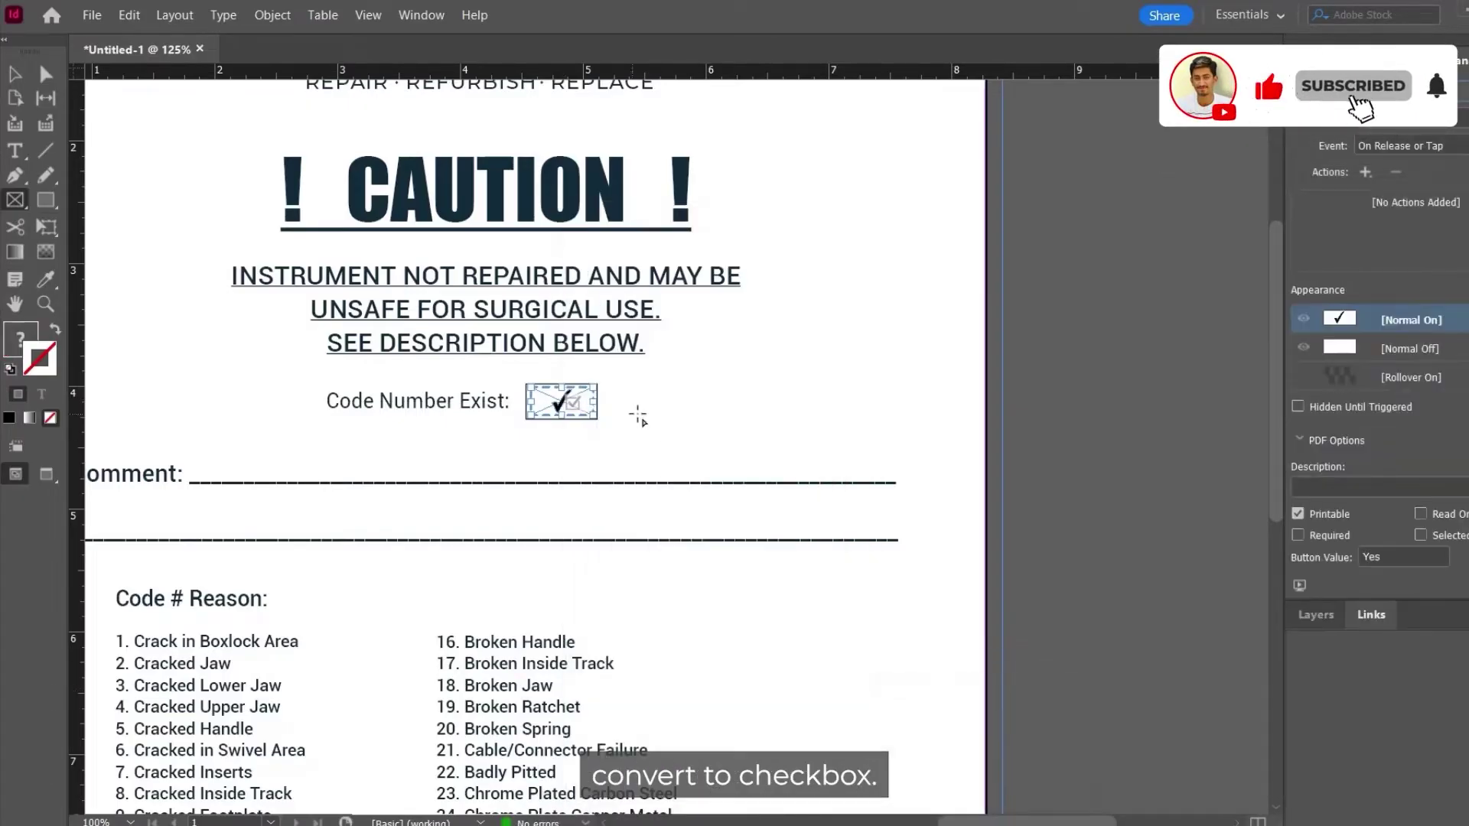
left_click(1408, 348)
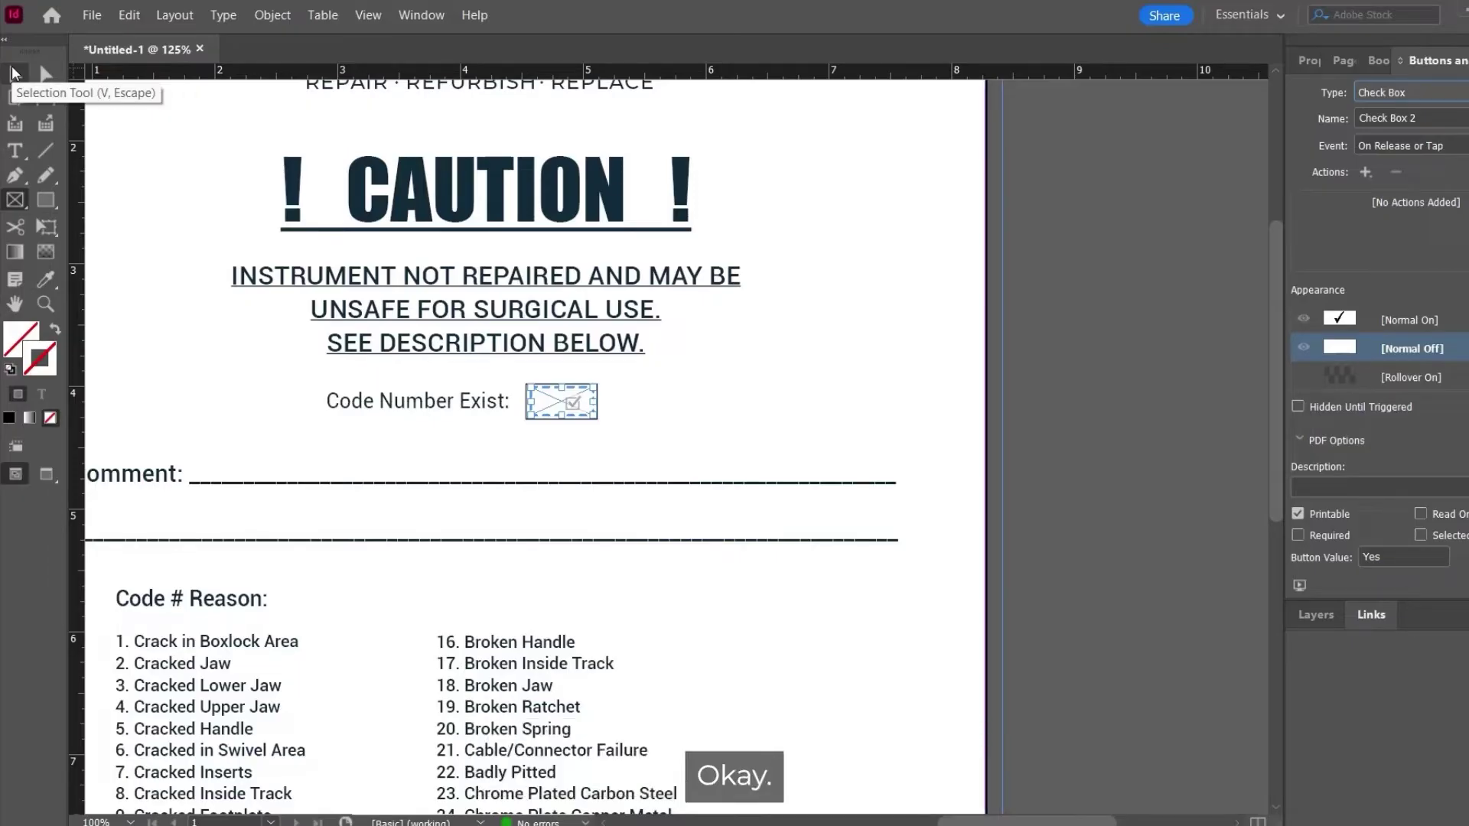
Step: Draw a rectangle frame across the Comment line and convert it into Button 1
left_click(760, 397)
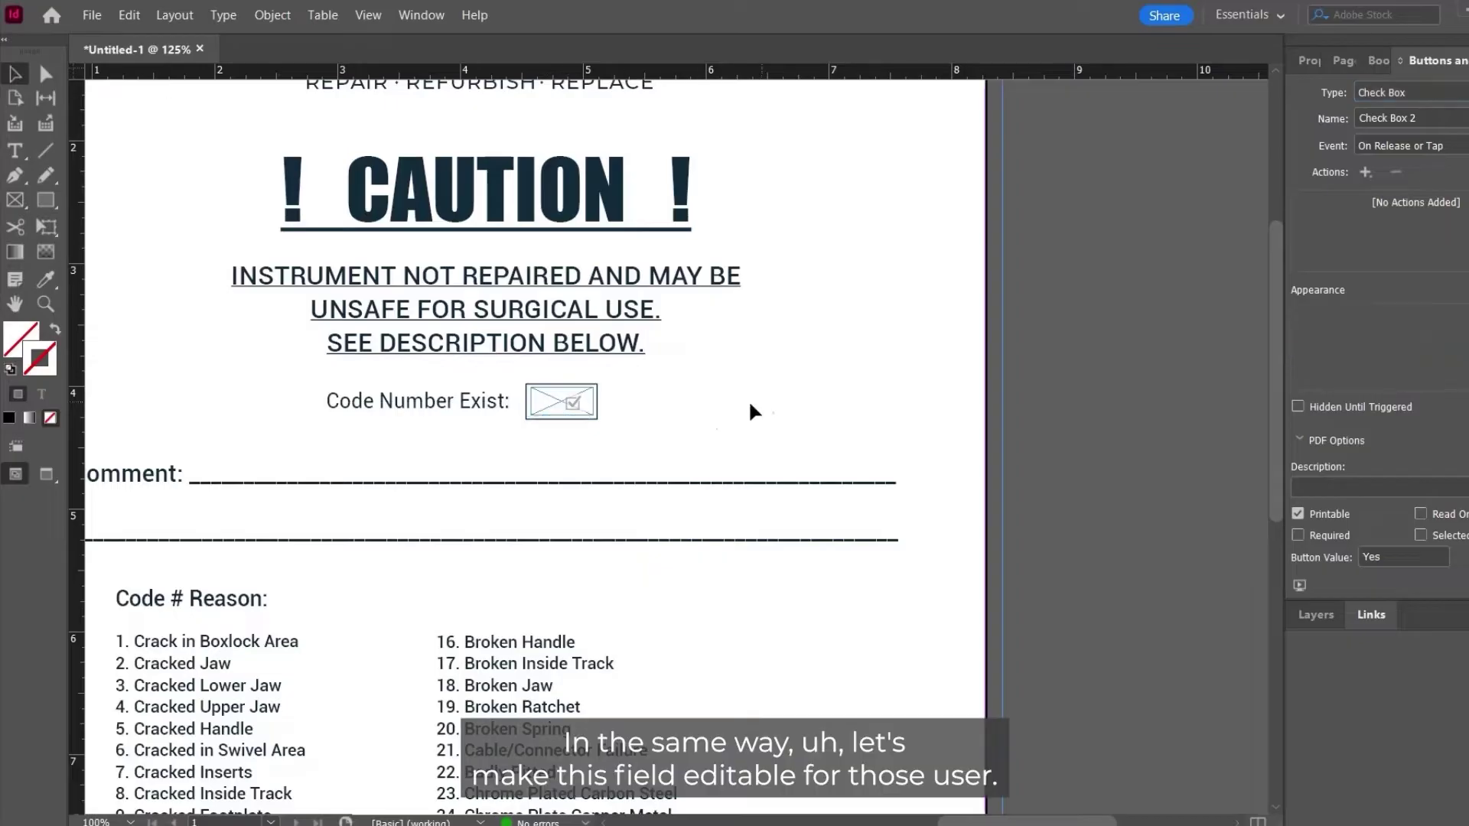
scroll(748, 399, "down", 2)
scroll(749, 399, "left", 2)
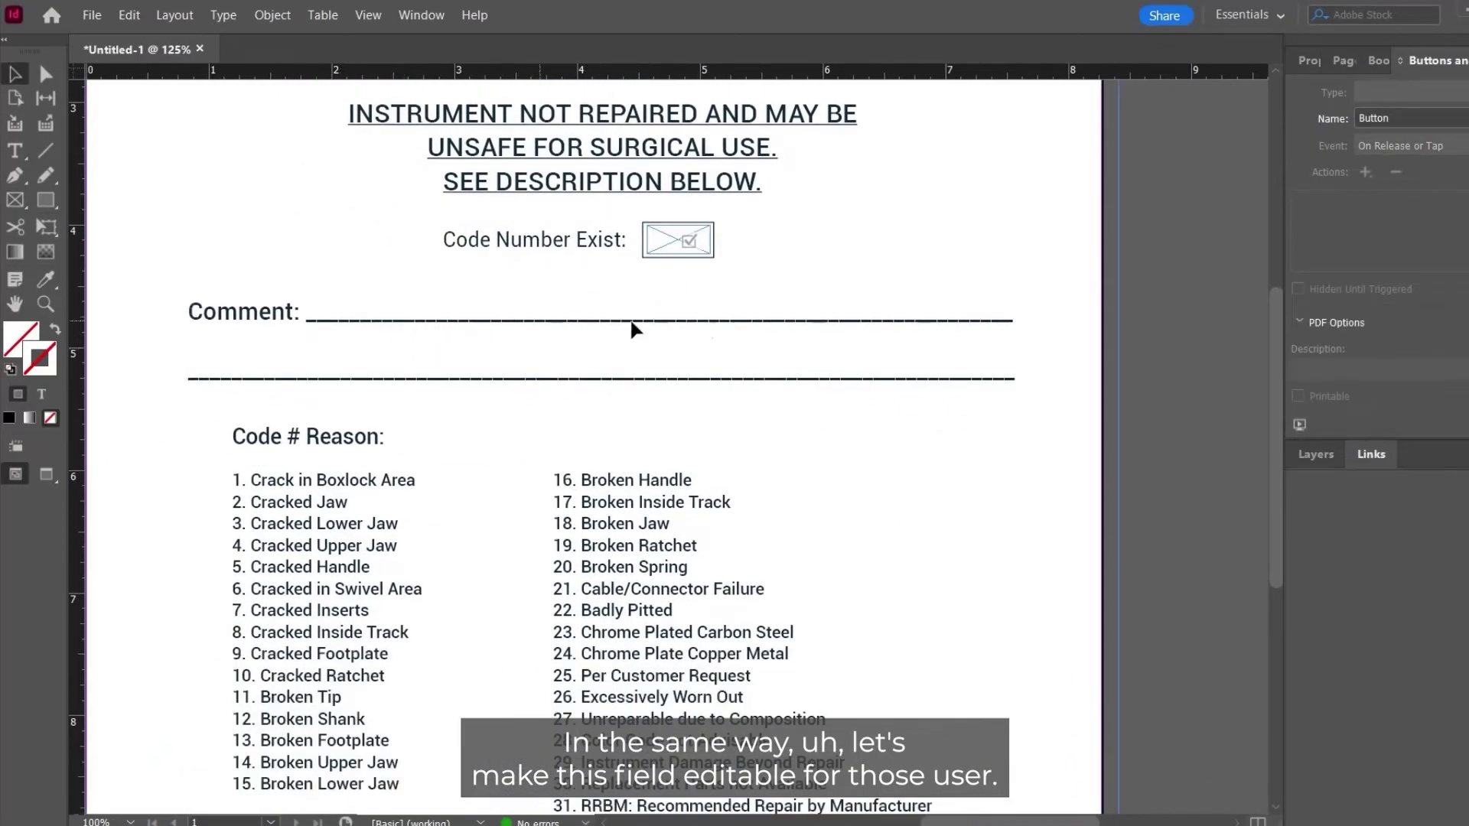
scroll(466, 299, "up", 2)
scroll(466, 299, "right", 1)
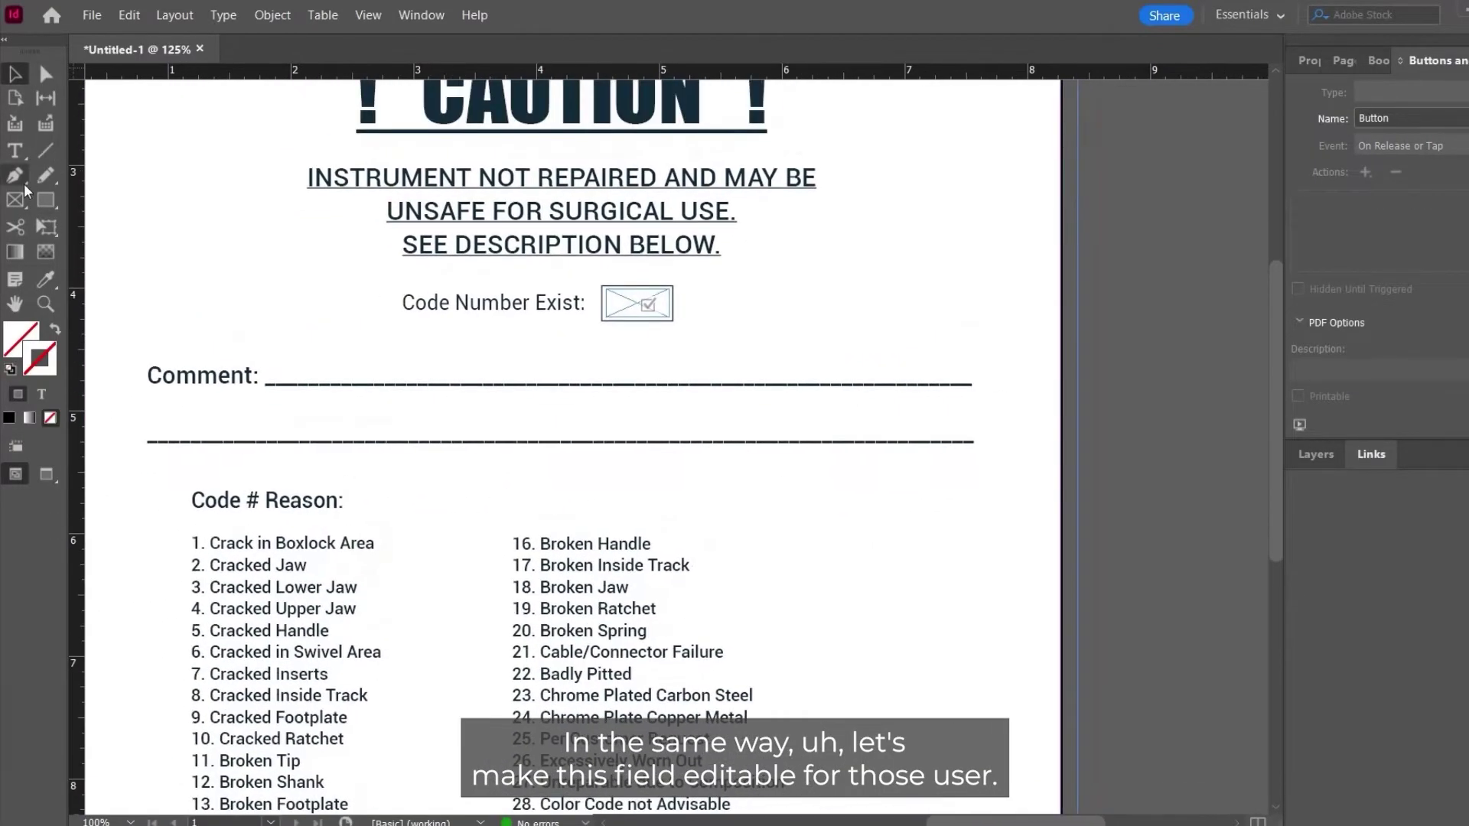
left_click(15, 199)
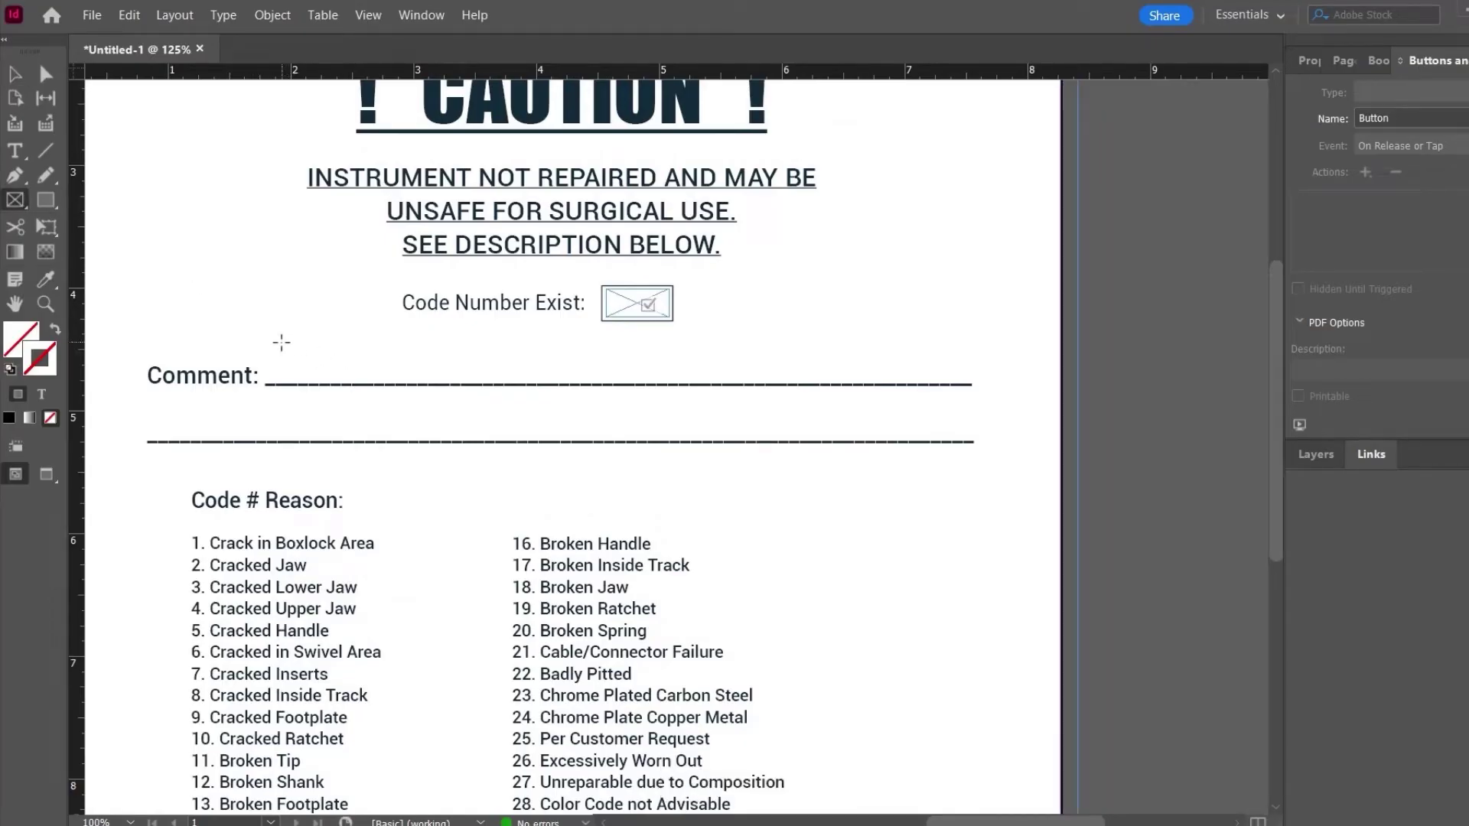
left_click_drag(281, 341, 970, 384)
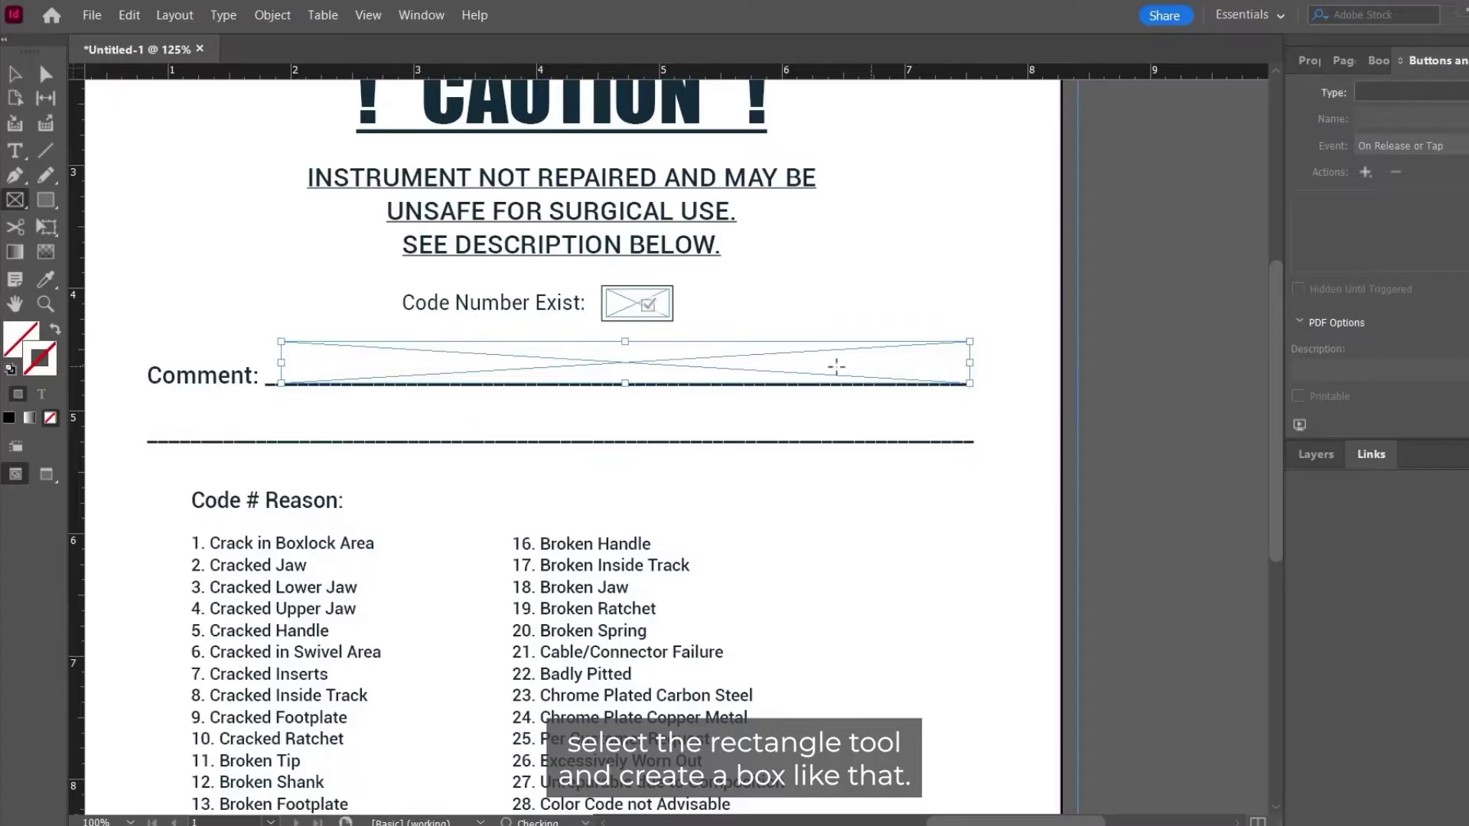
right_click(713, 374)
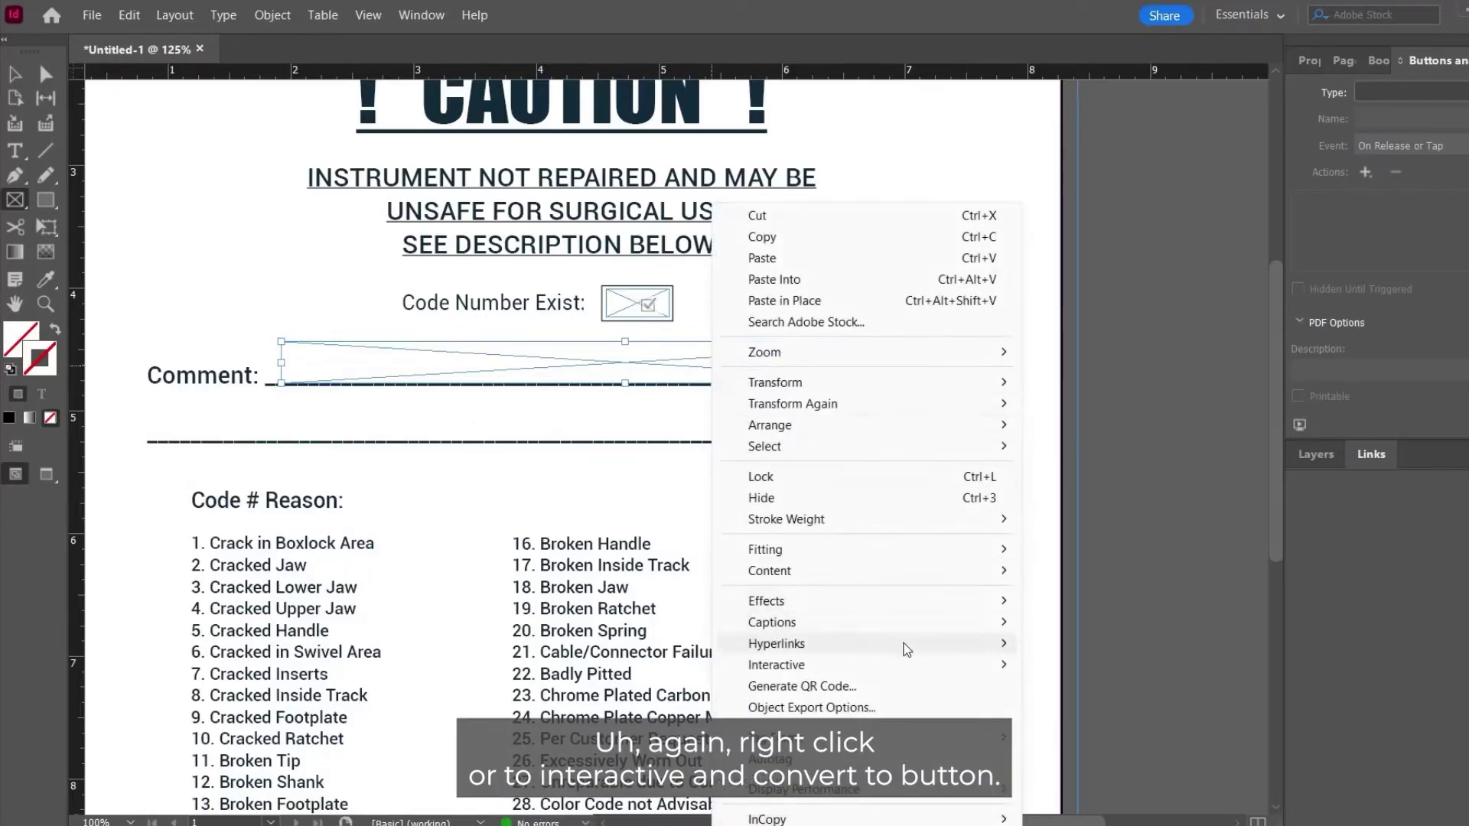
mouse_move(977, 667)
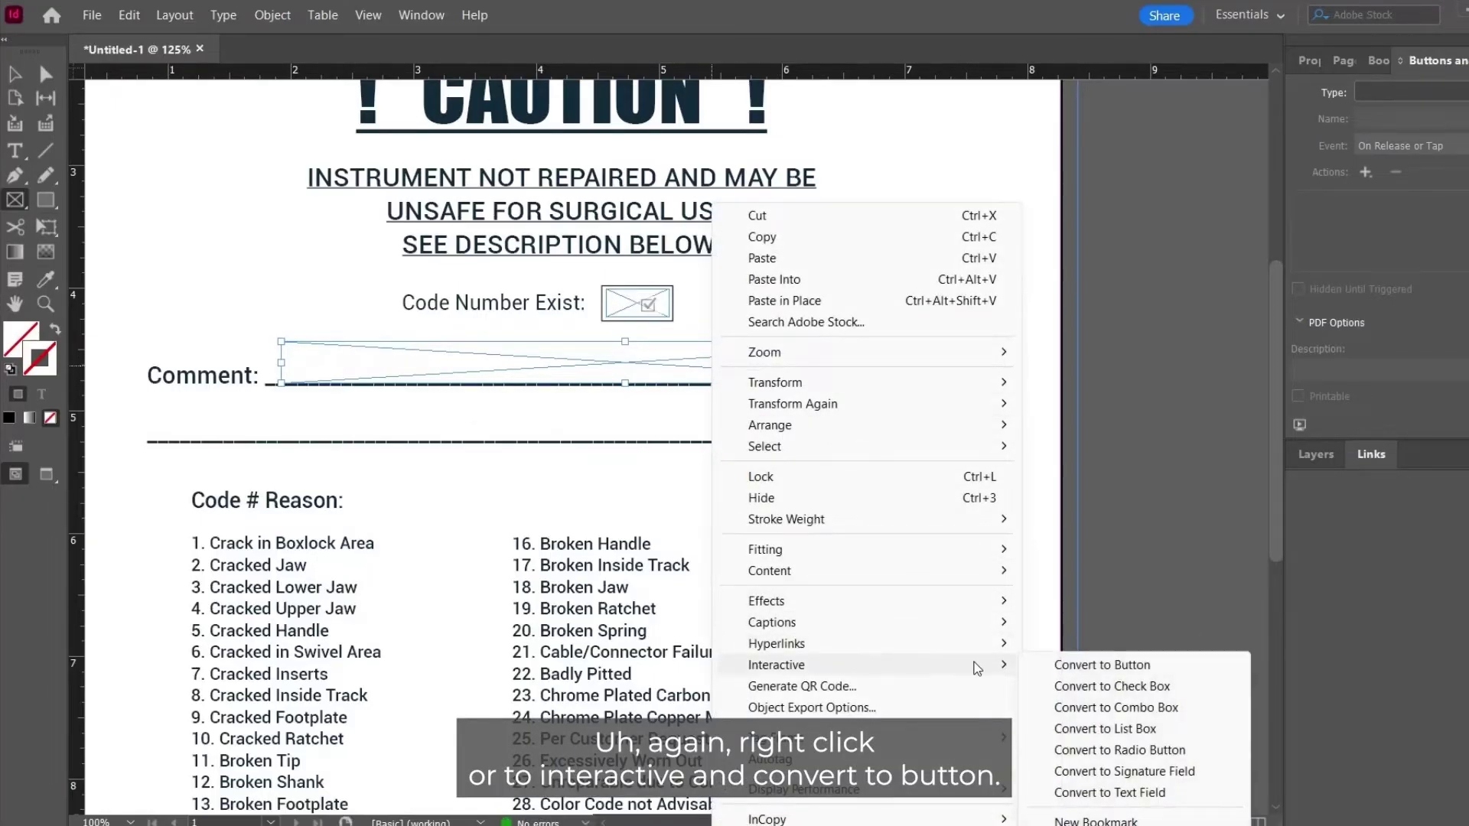
left_click(1125, 664)
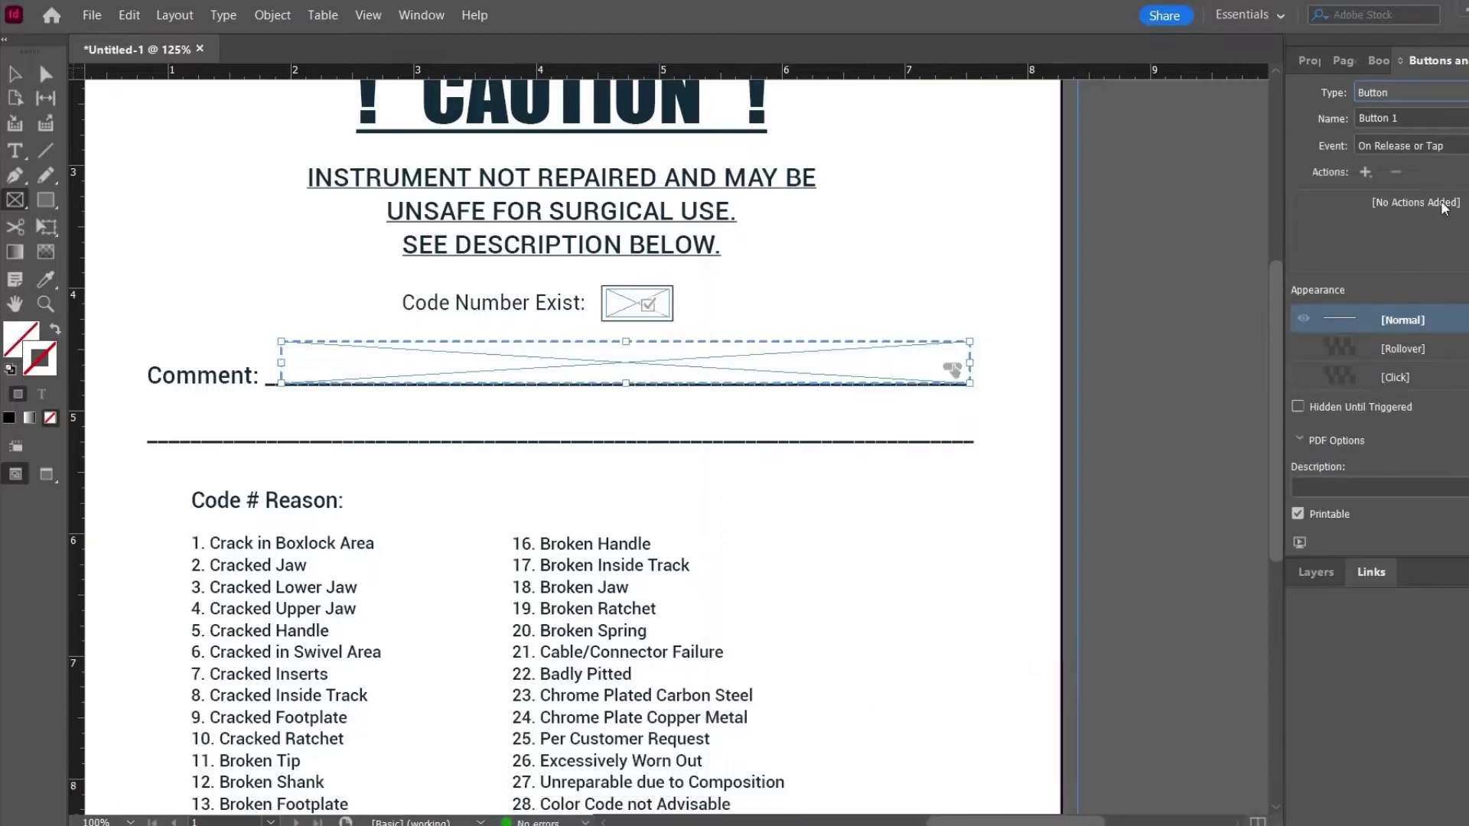
Step: Change the Comment button to a Text Field with the On Click event
left_click(1438, 93)
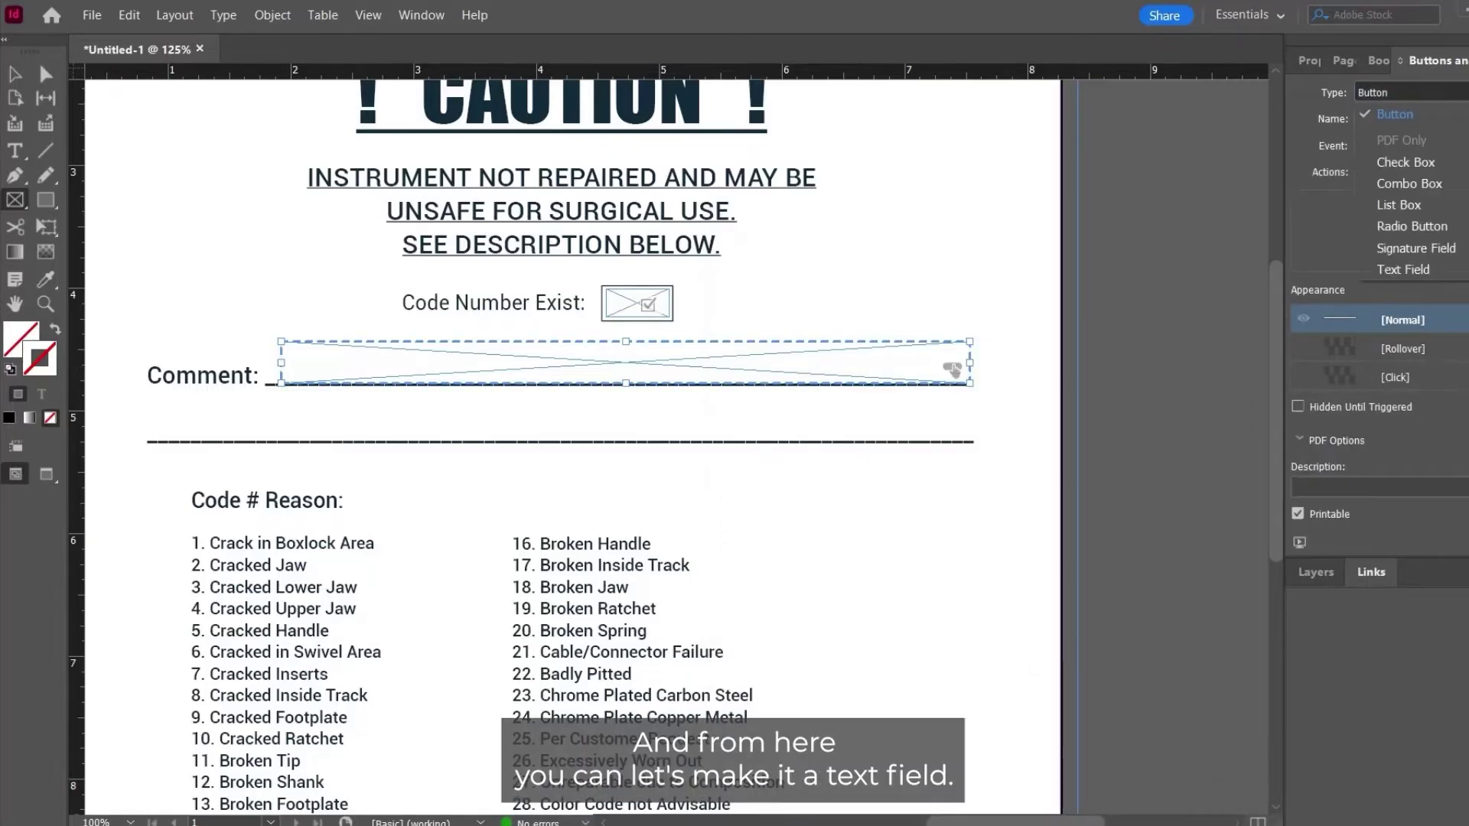
left_click(1409, 271)
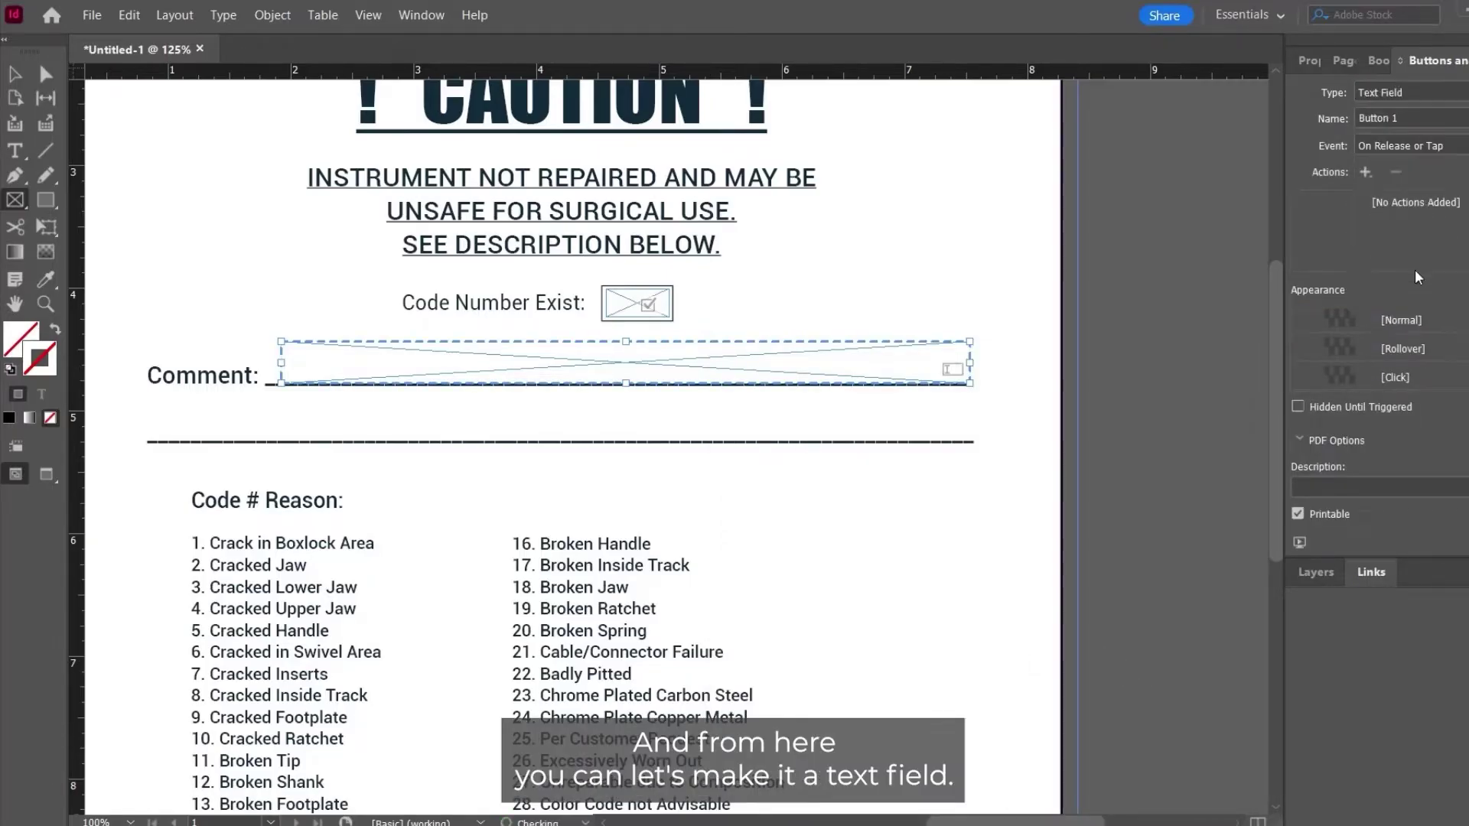
left_click(1414, 145)
left_click(1398, 189)
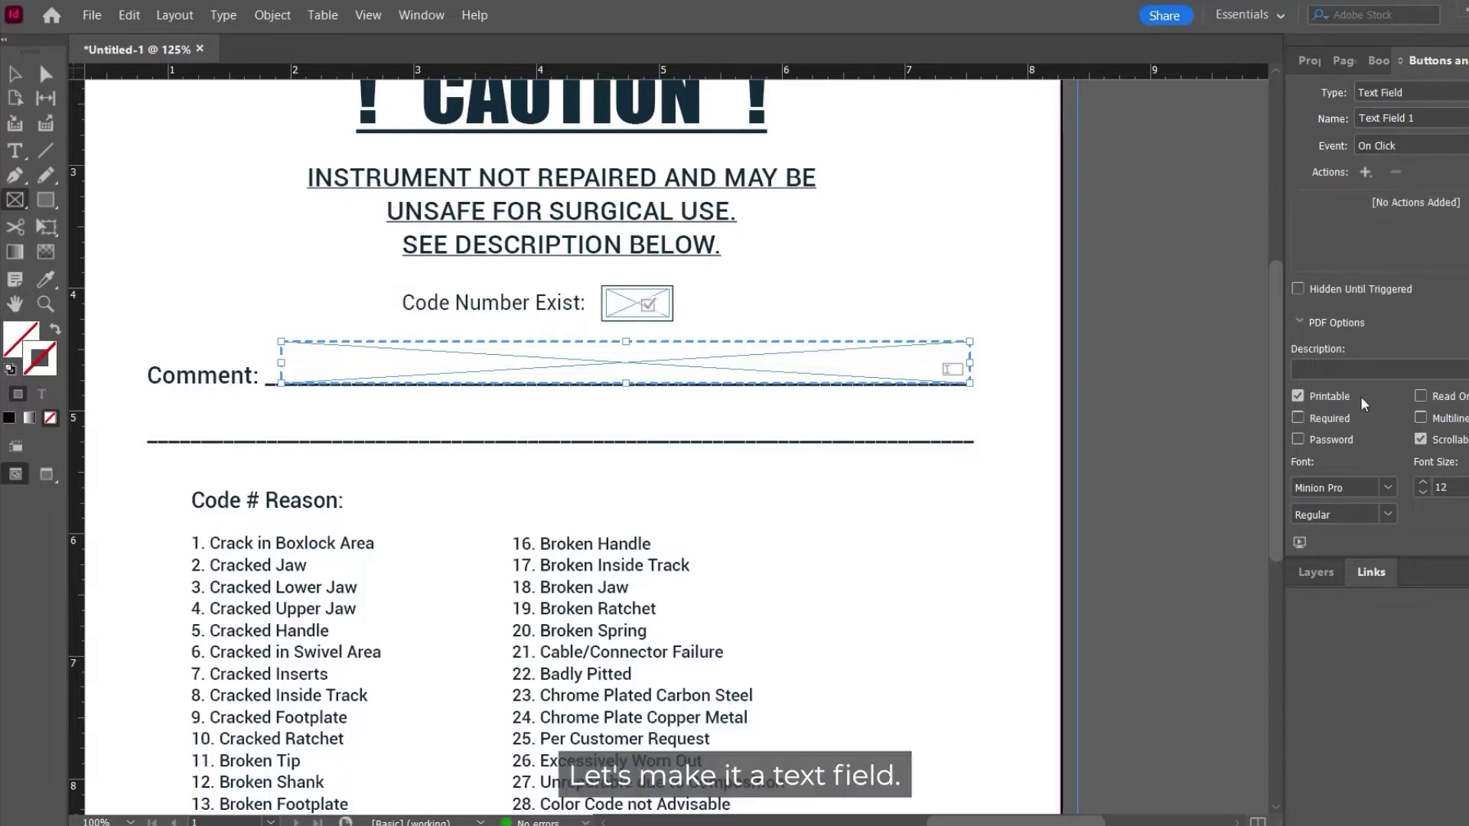
Step: Set the text field's font to Arial Regular at size 8
left_click(1348, 487)
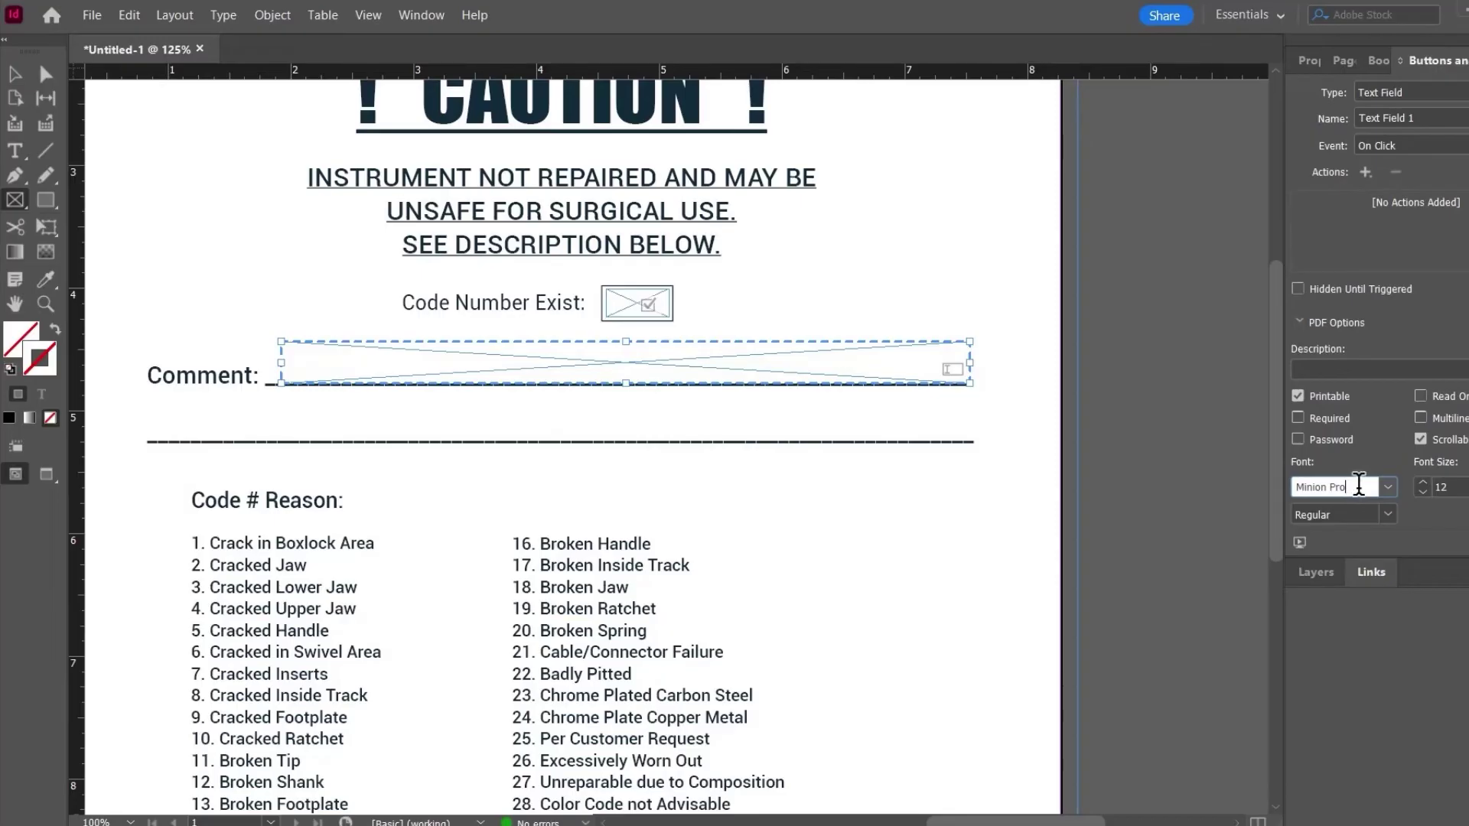
double_click(1348, 486)
type("Ar")
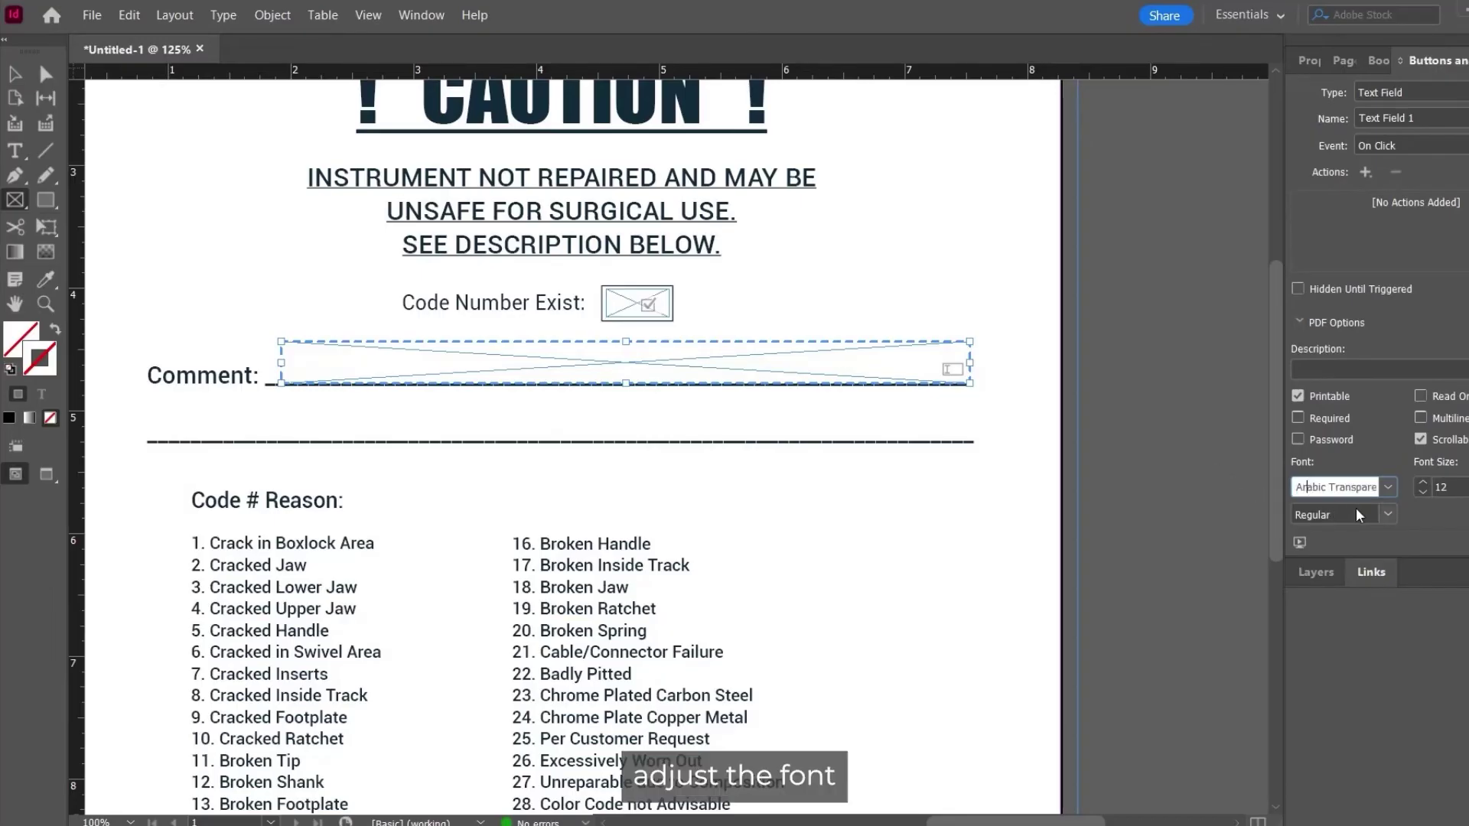
type("ial")
key("Tab")
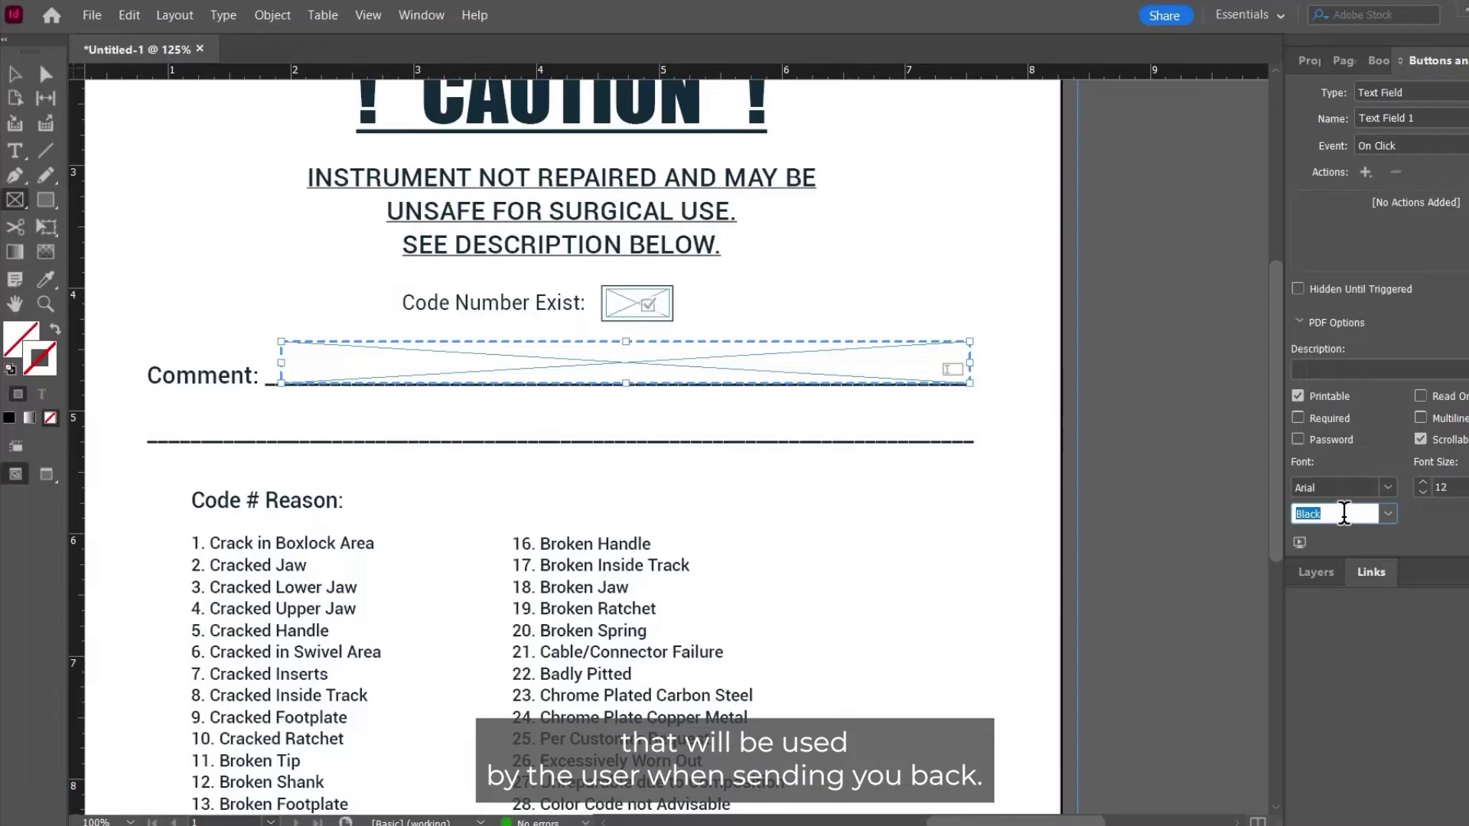
double_click(1444, 487)
type("8")
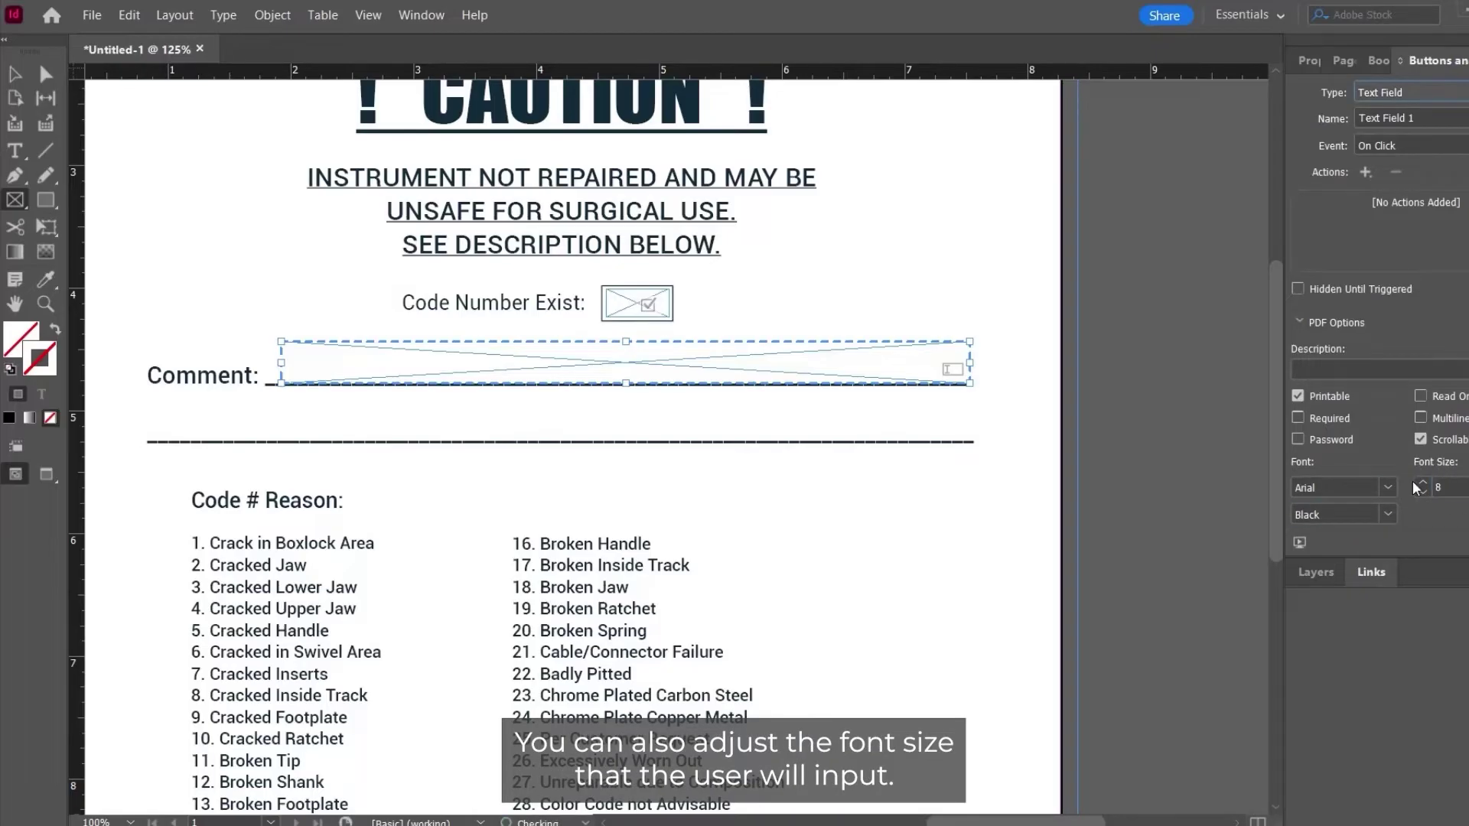
key("Tab")
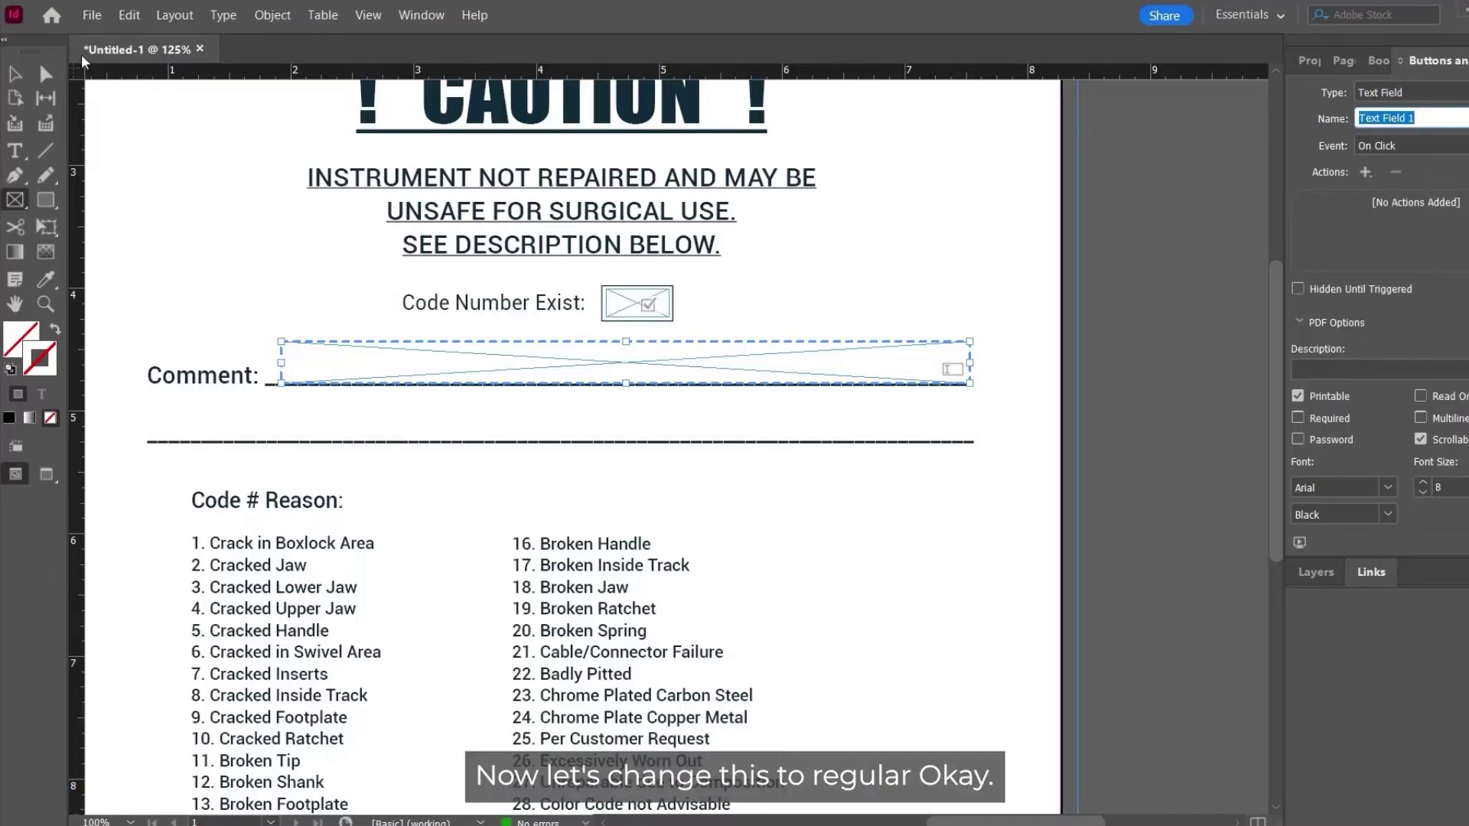
left_click(1396, 512)
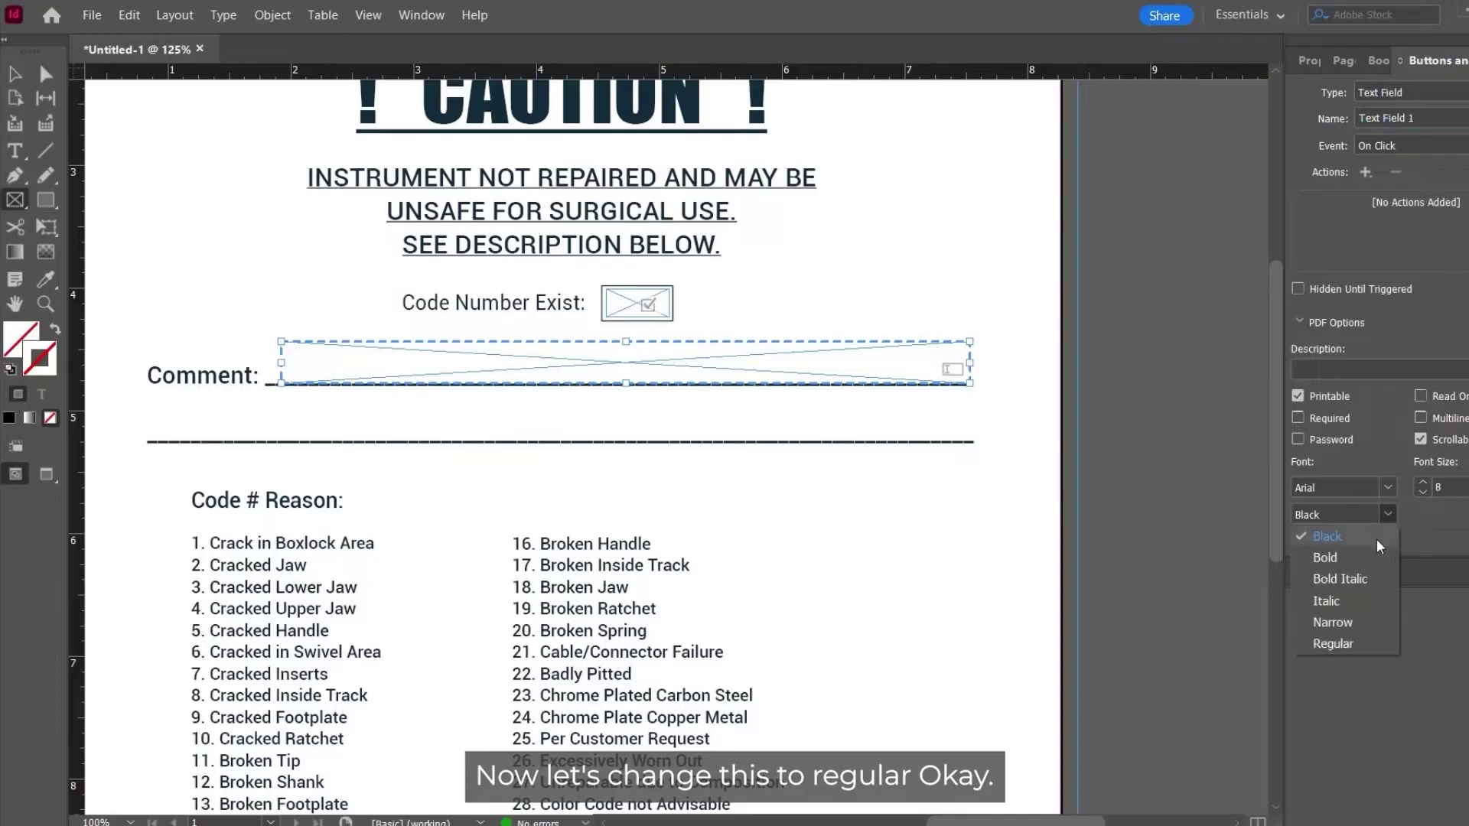
left_click(1332, 643)
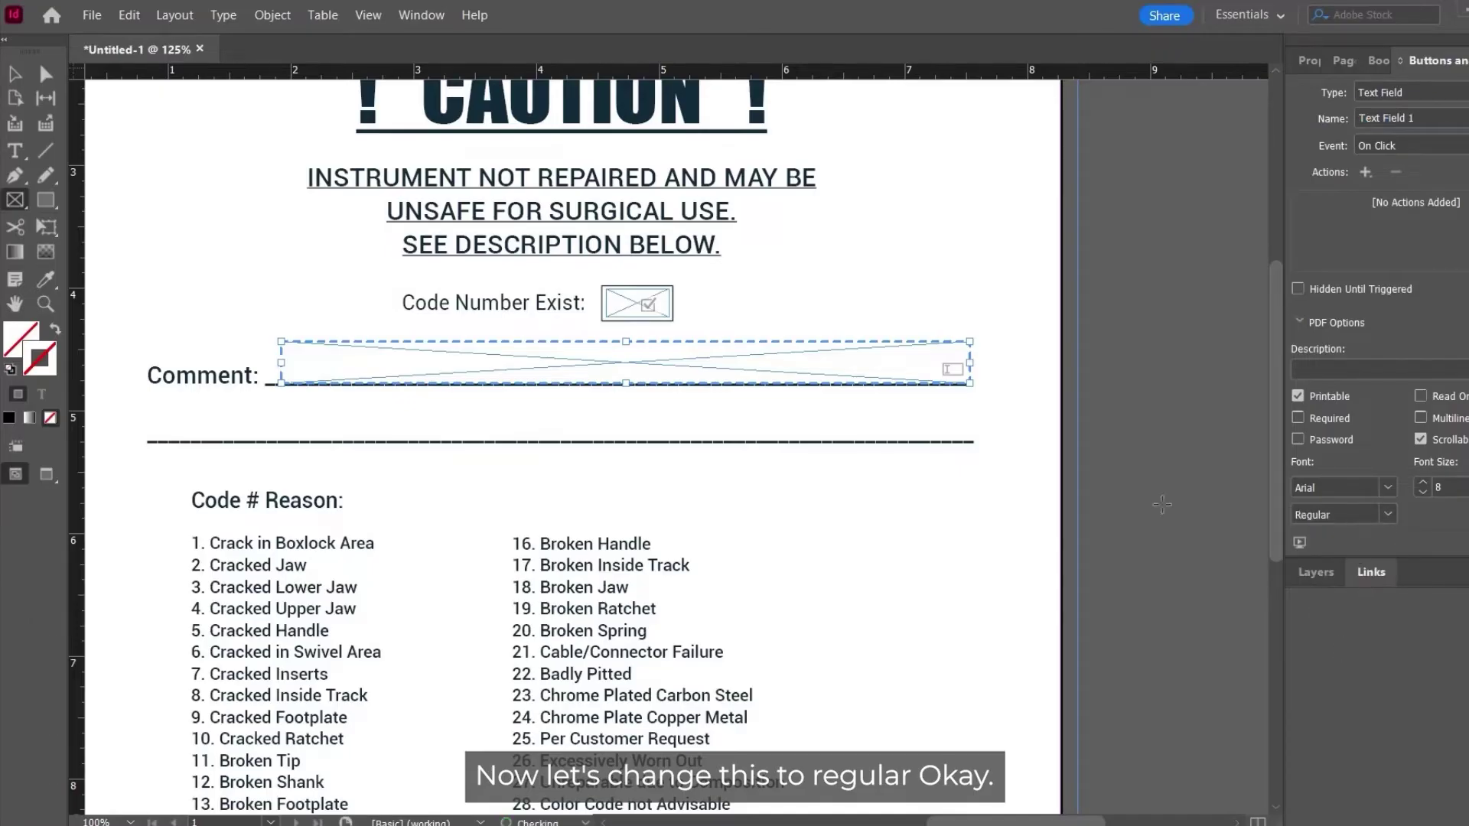
left_click(14, 74)
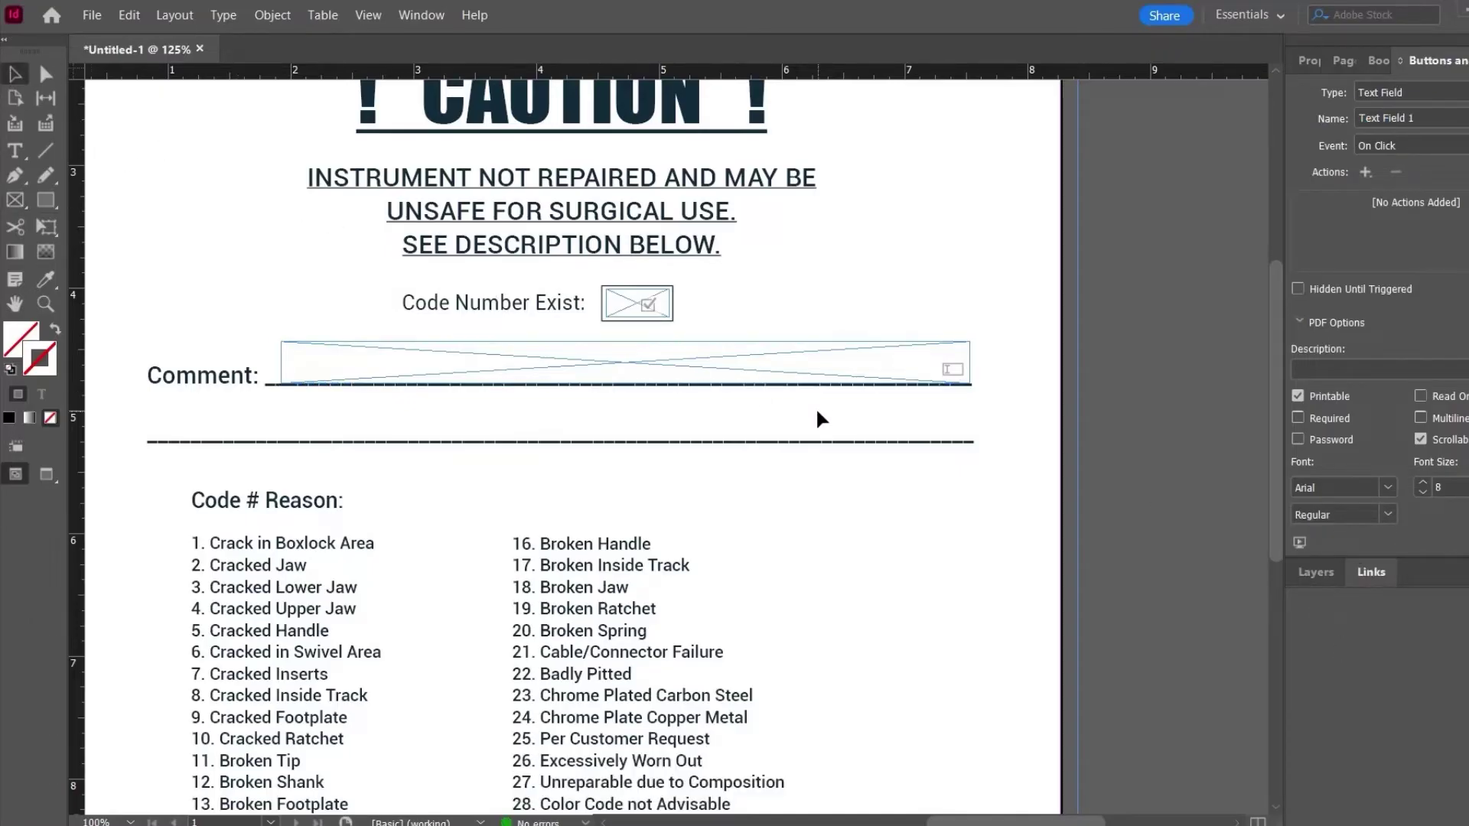
left_click(708, 373)
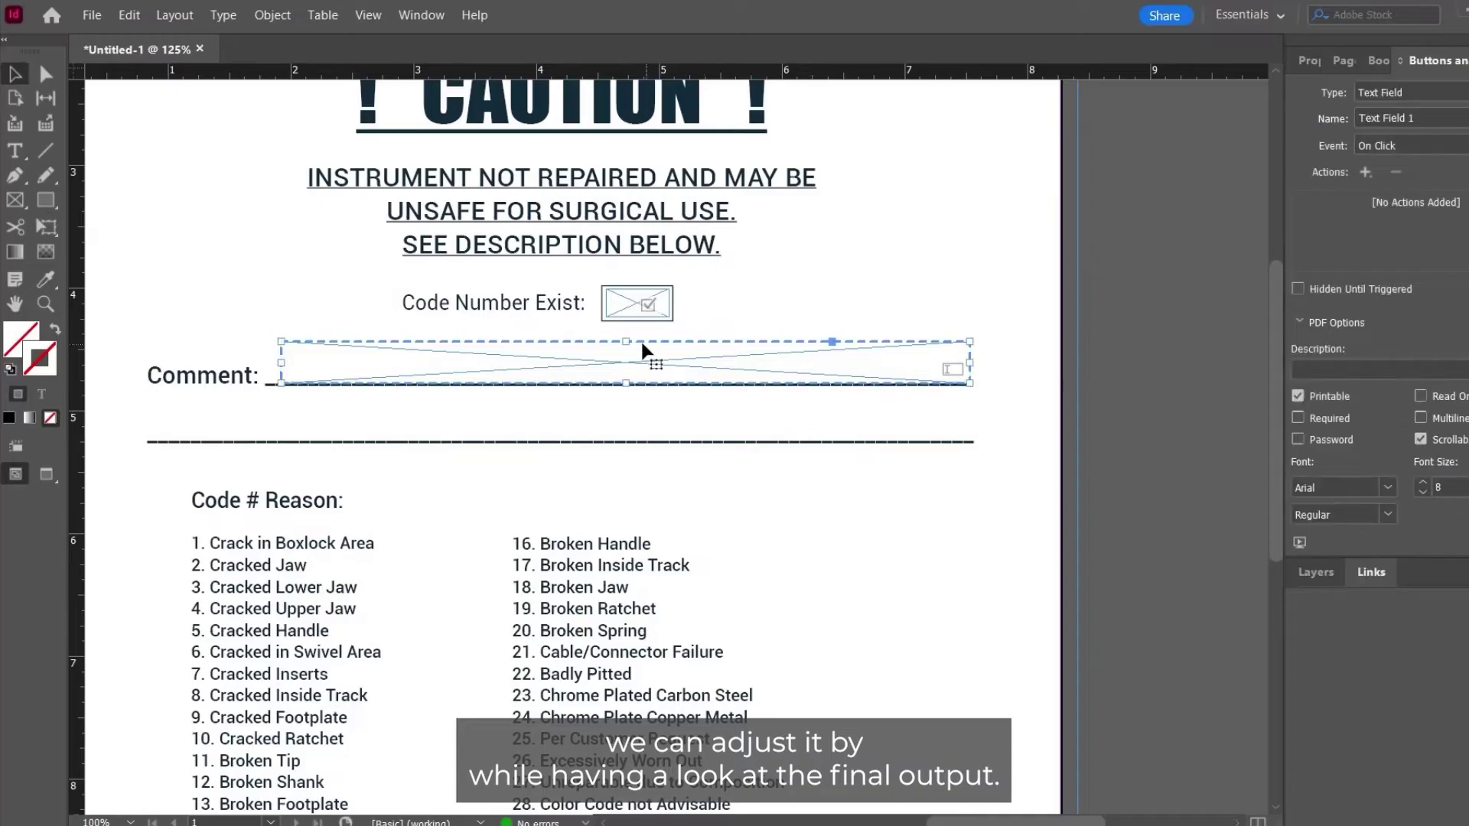
Step: Adjust the Comment field, then copy it onto the full second comment line
left_click_drag(626, 341, 626, 345)
left_click(718, 415)
left_click(689, 371)
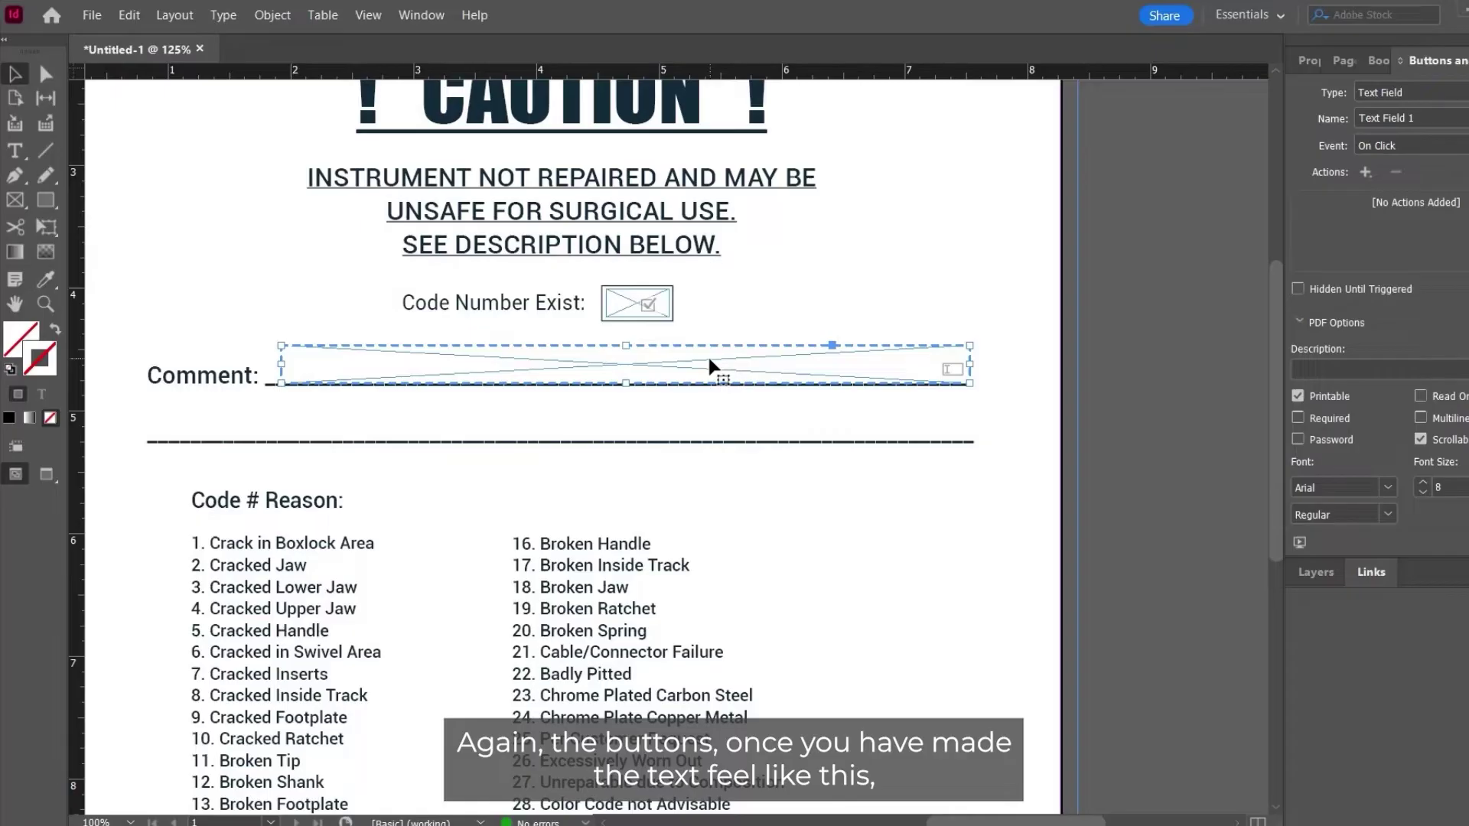
key("ctrl+c")
key("ctrl+v")
left_click_drag(705, 452, 657, 442)
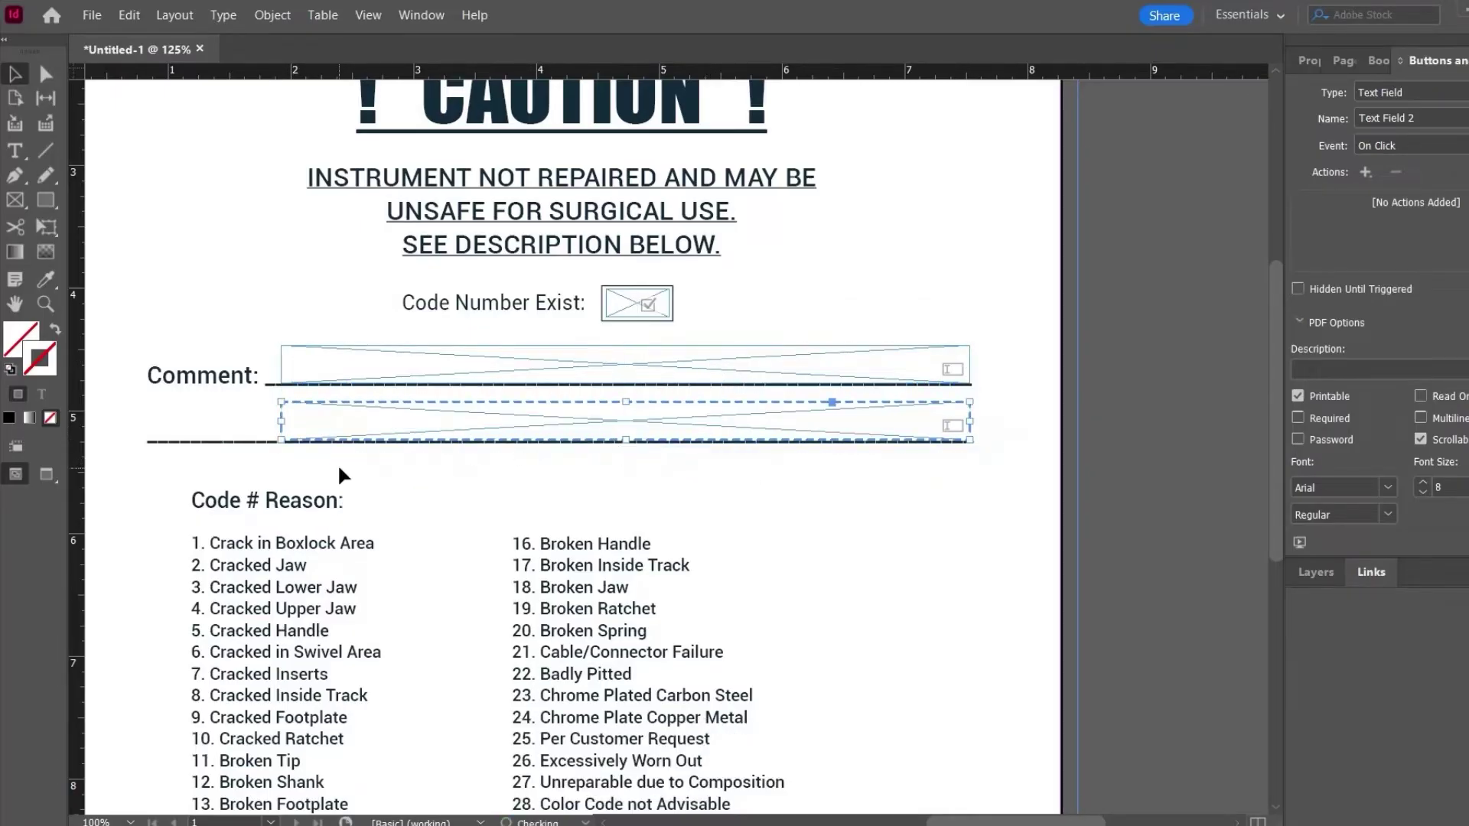
left_click_drag(279, 419, 147, 420)
Step: Paste another copy of the Comment field and fit it to the Part Number line
scroll(358, 502, "down", 3)
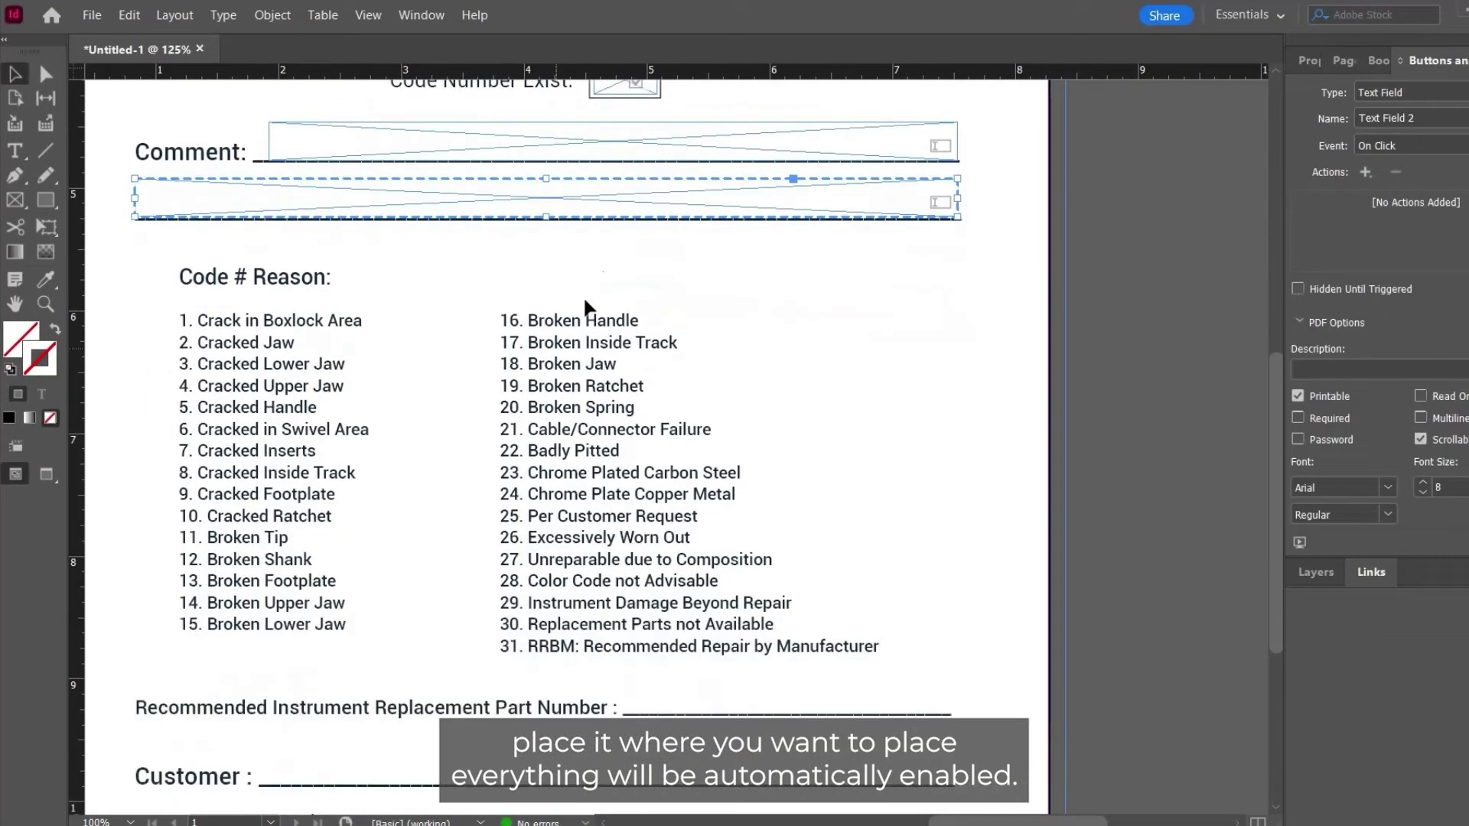
left_click(655, 148)
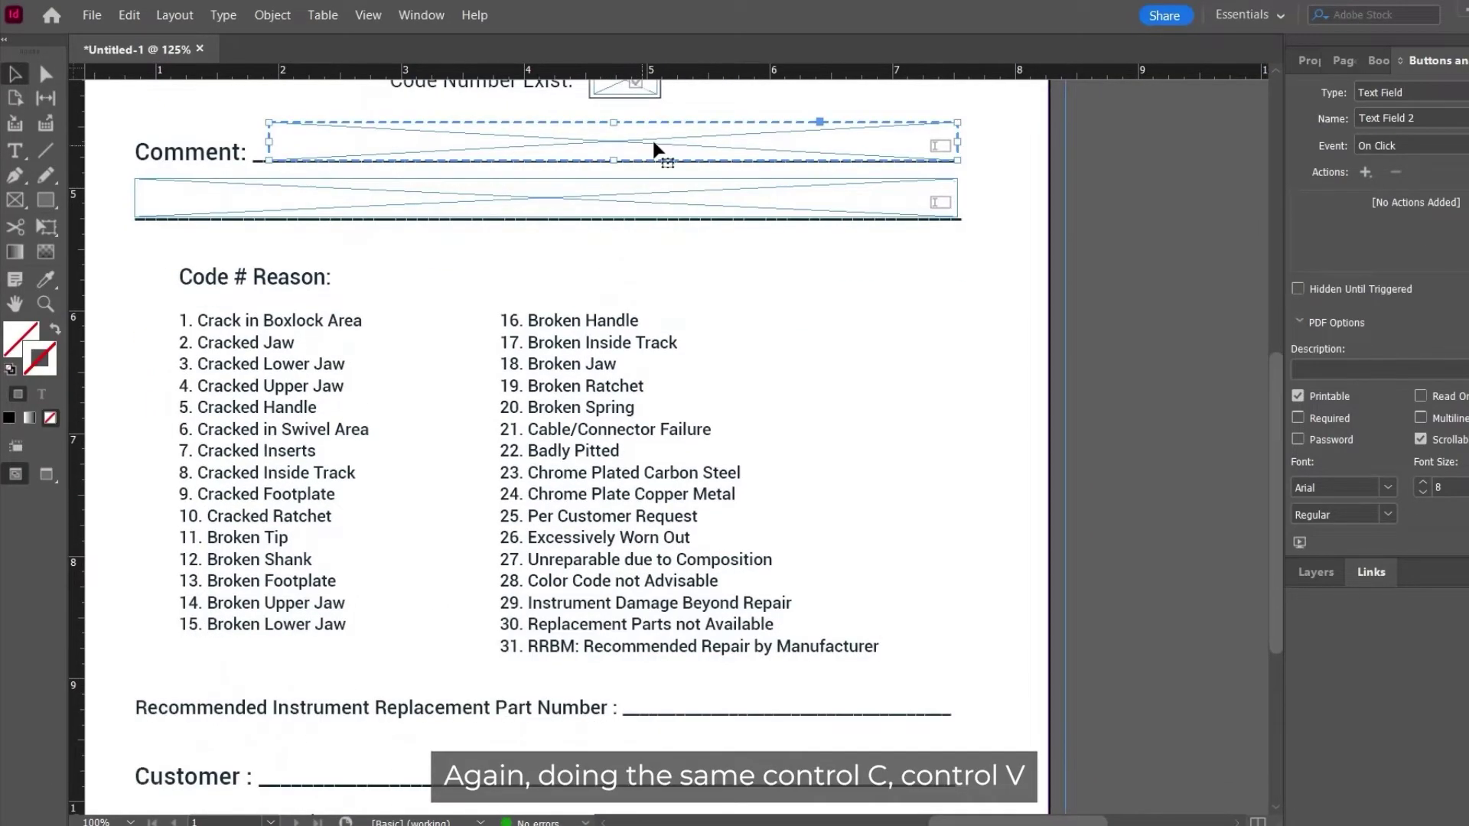
key("ctrl+c")
key("ctrl+v")
left_click_drag(666, 252, 738, 690)
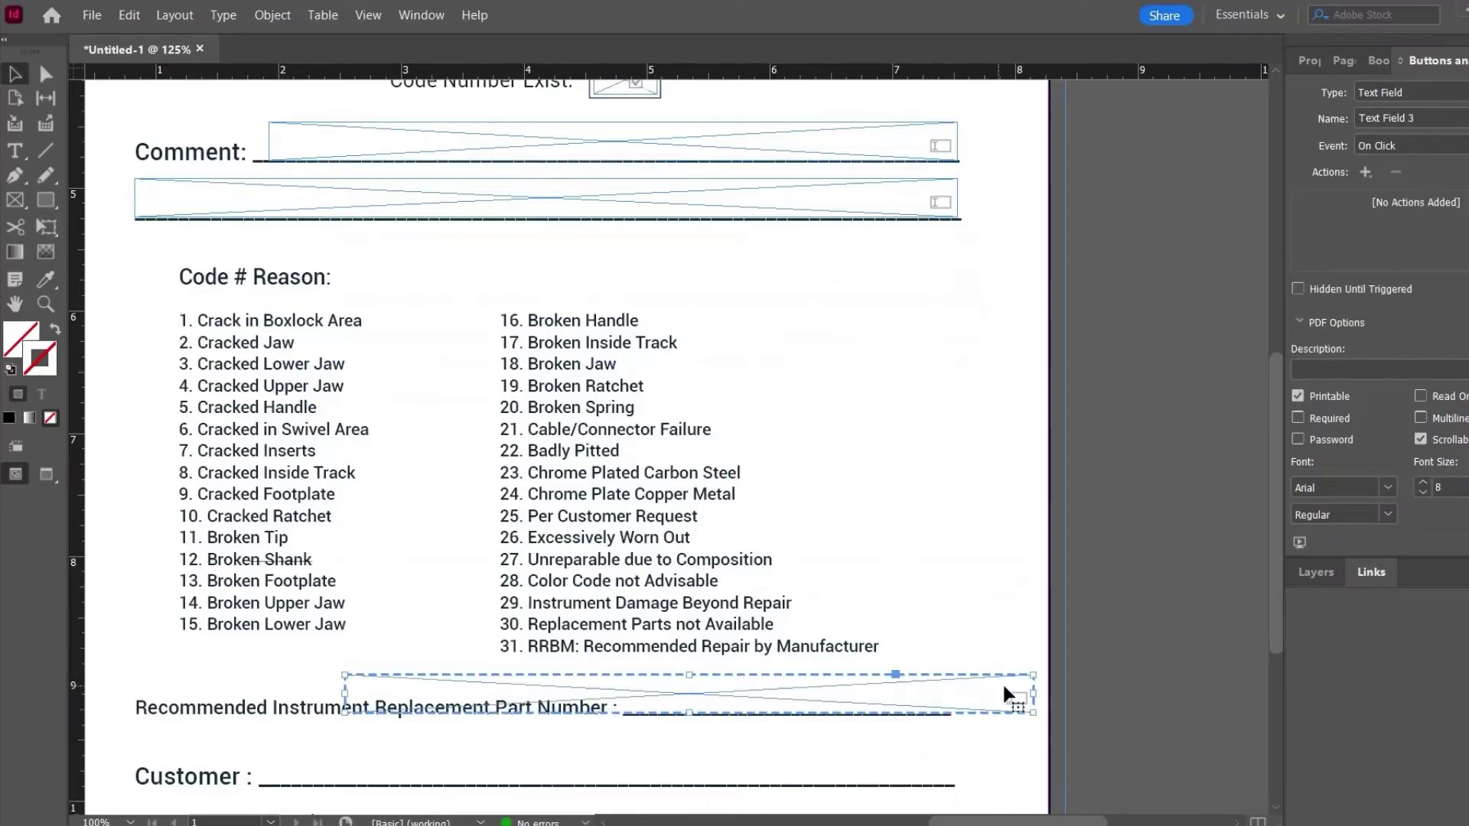
left_click_drag(1032, 693, 949, 697)
left_click_drag(345, 693, 671, 694)
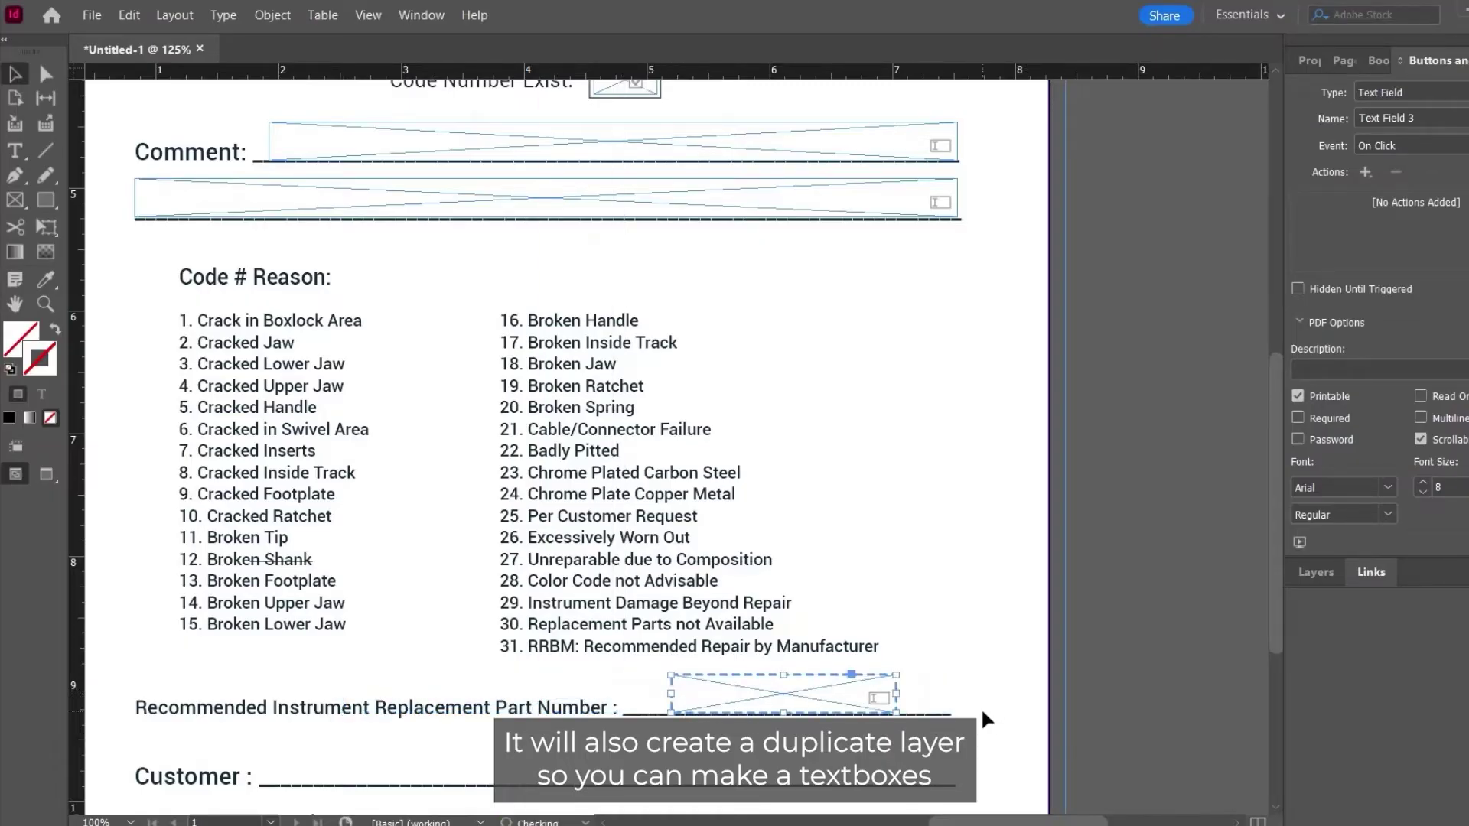
Step: Position and stretch a text field across the Customer line
scroll(982, 713, "down", 5)
scroll(983, 714, "left", 2)
left_click_drag(869, 502, 482, 572)
left_click_drag(579, 570, 912, 683)
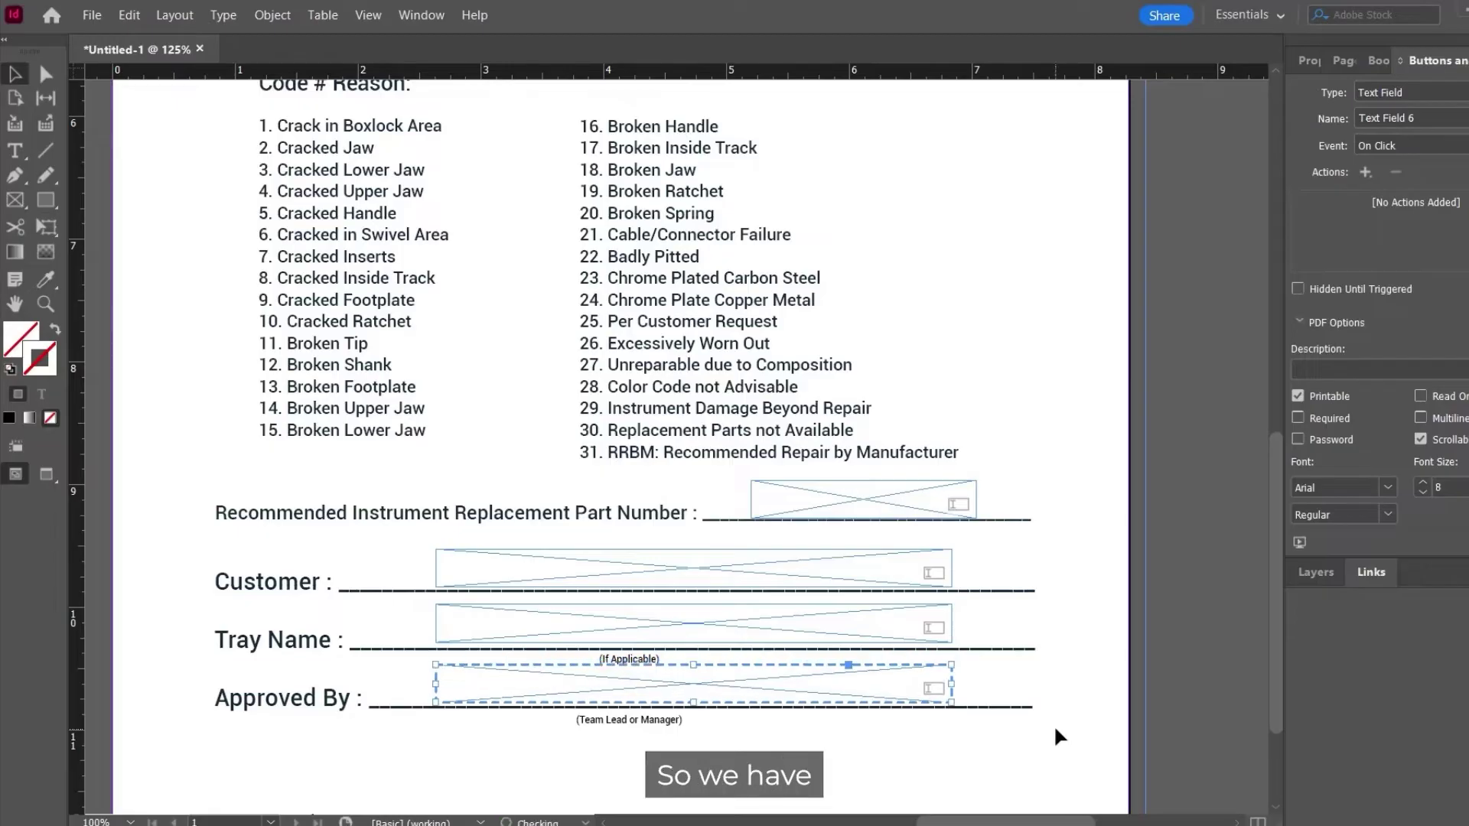
Step: Nudge the Approved By field up, deselect all, and zoom out to review the page
key("Up")
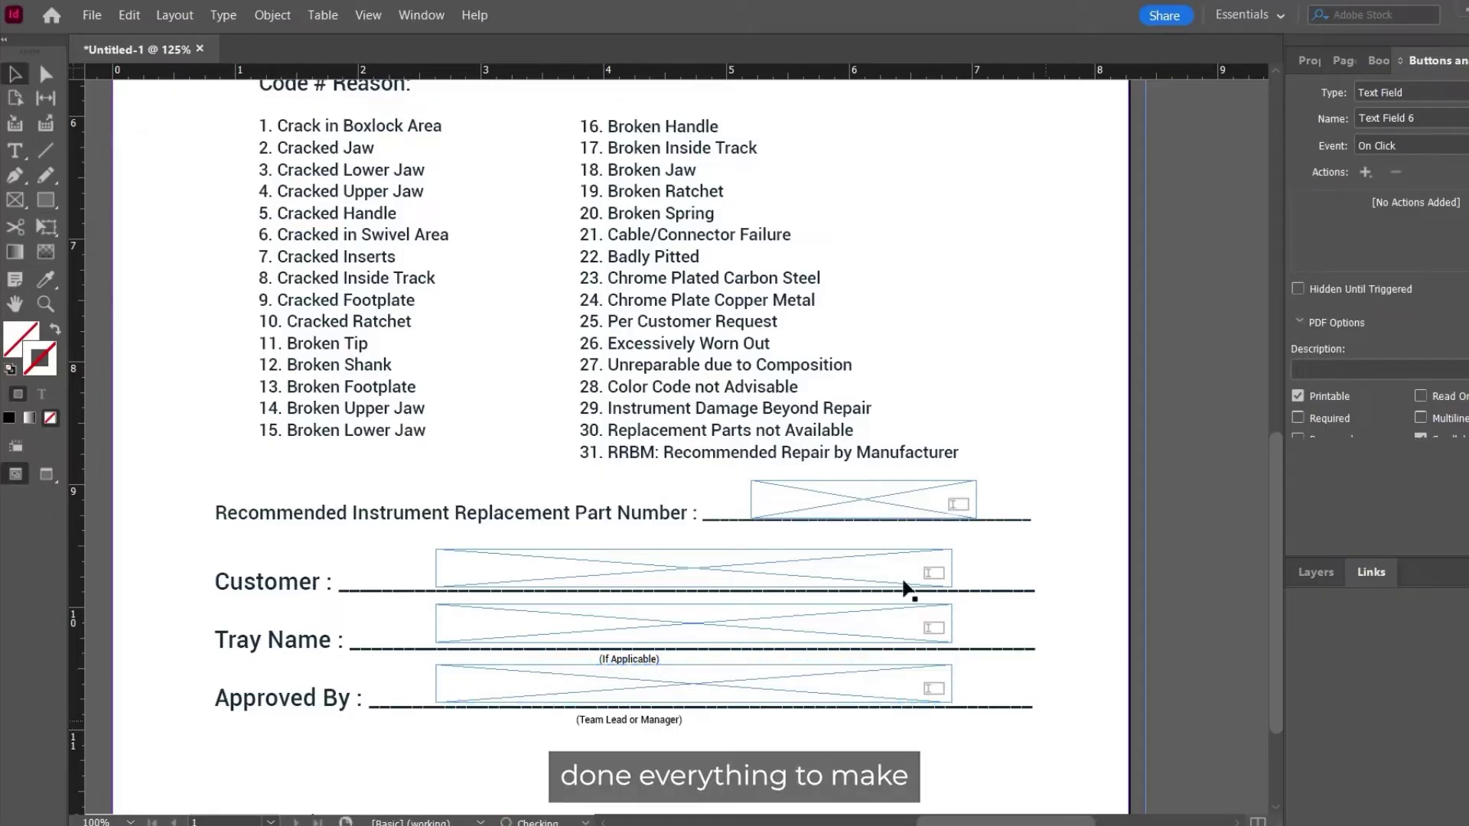
key("ctrl+shift+a")
key("ctrl+minus")
scroll(780, 368, "up", 5)
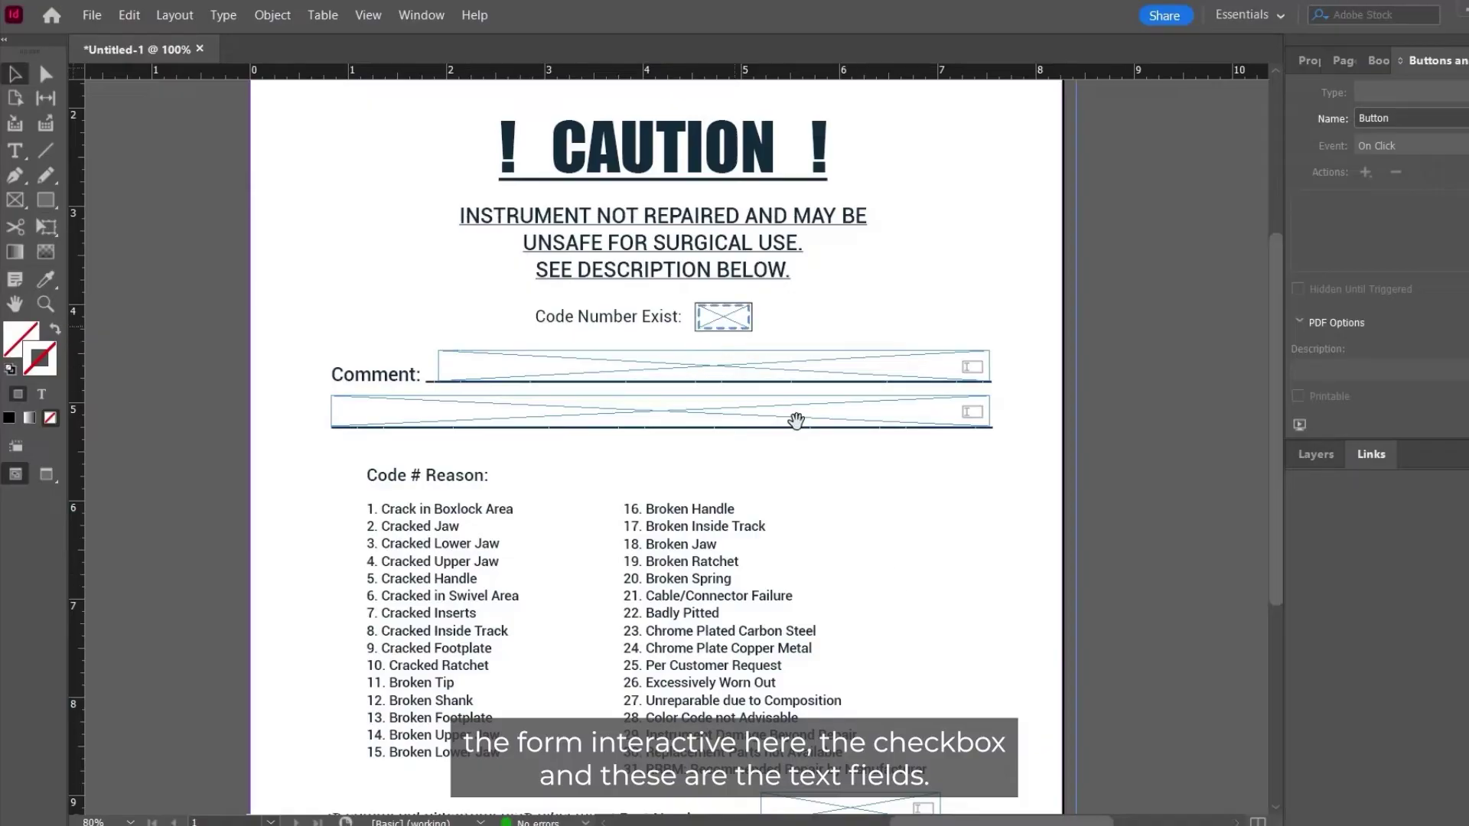
scroll(795, 421, "down", 2)
scroll(892, 646, "down", 2)
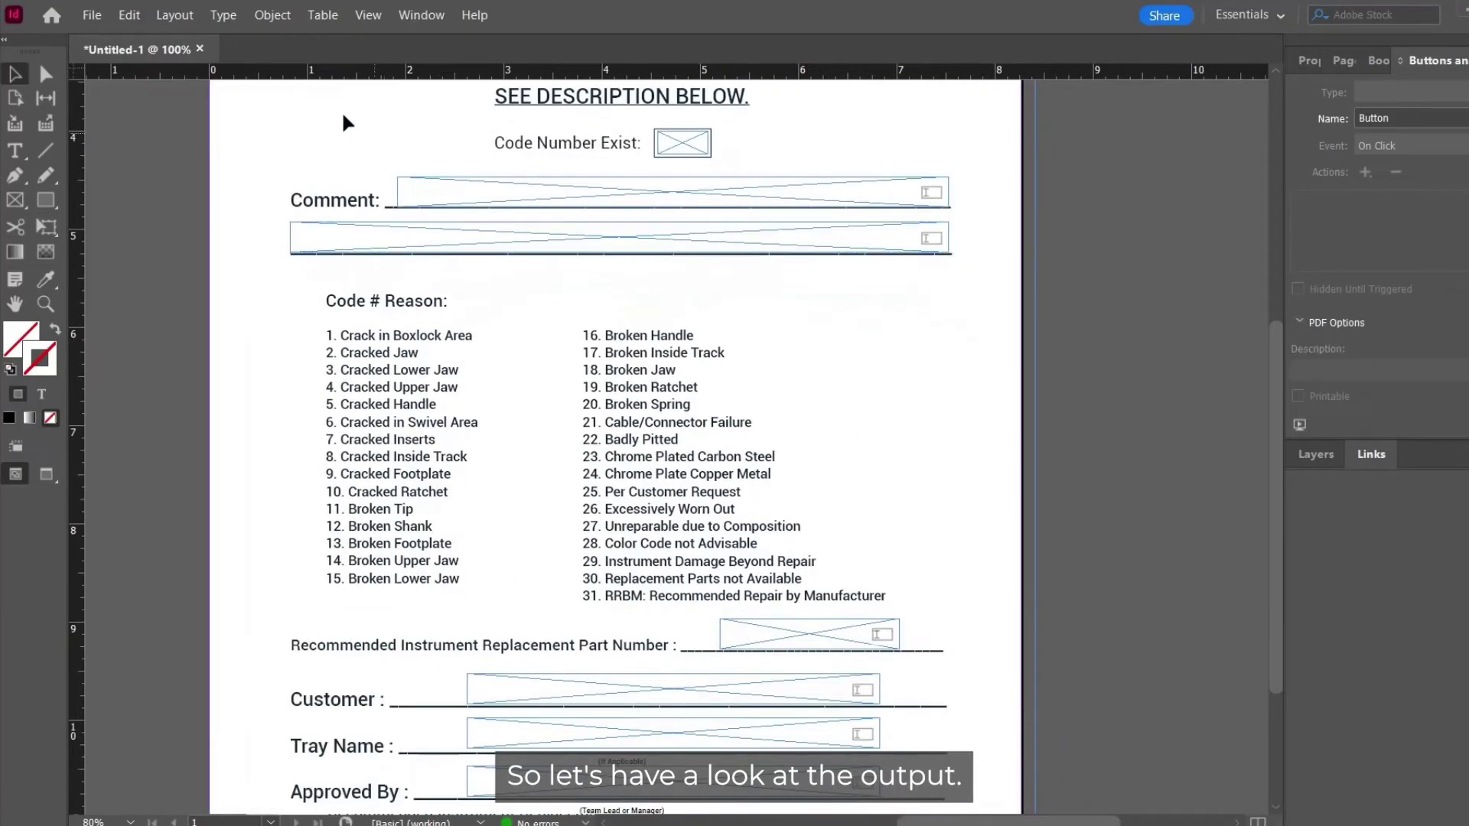
Step: Export the document to the Desktop as the interactive PDF 'Form'
left_click(92, 15)
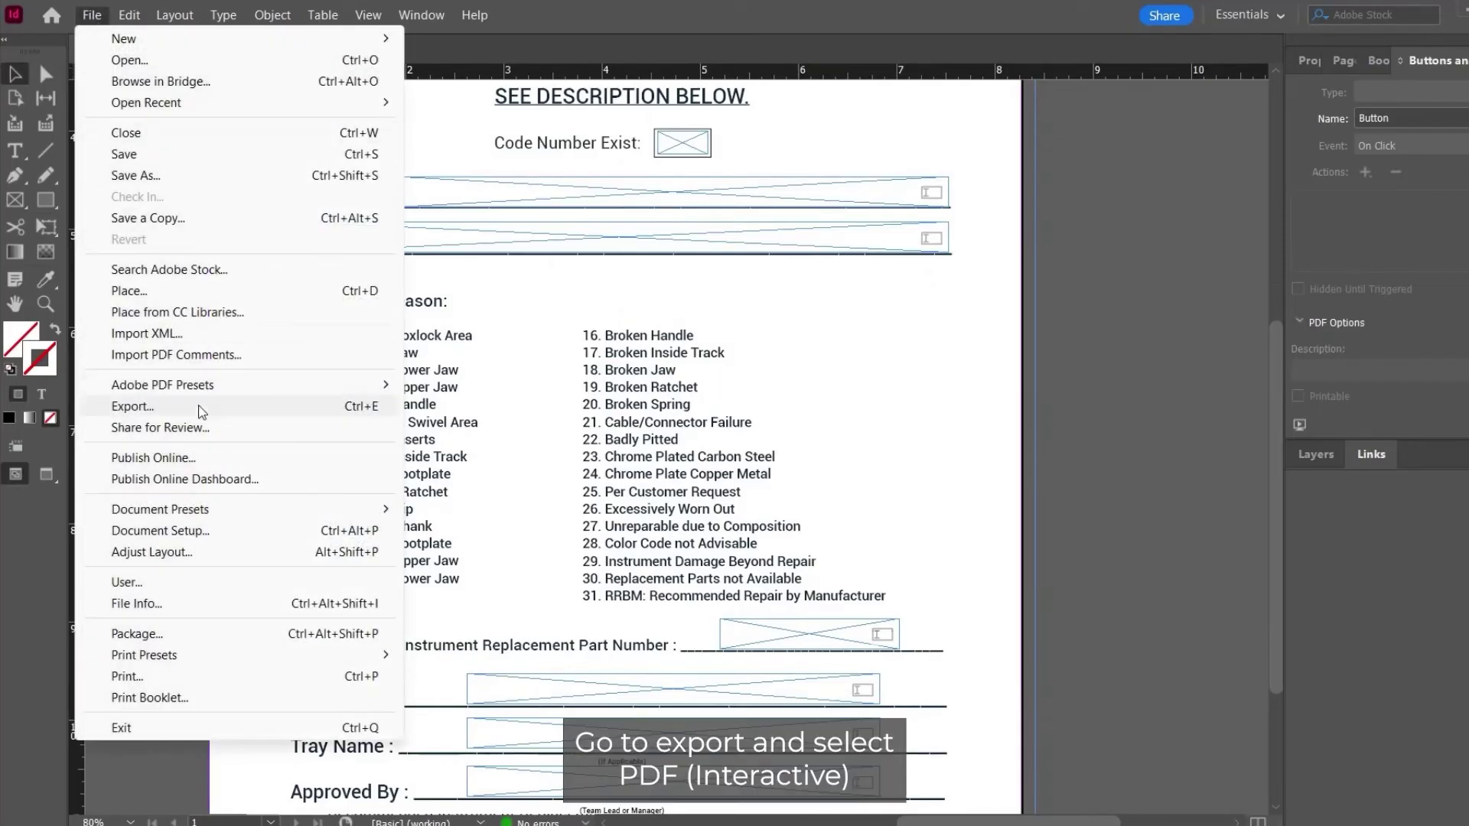
left_click(200, 407)
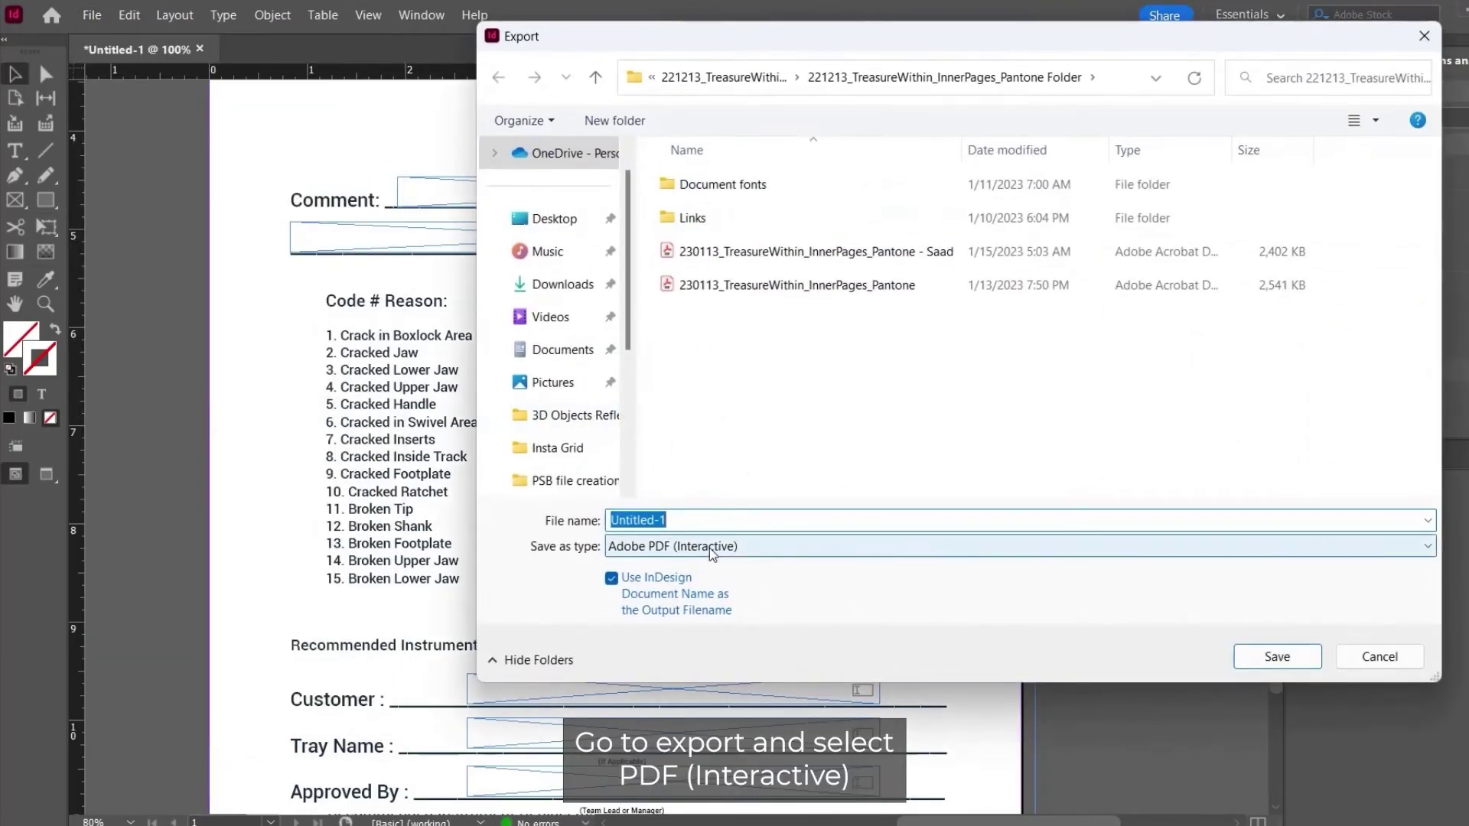
left_click(554, 219)
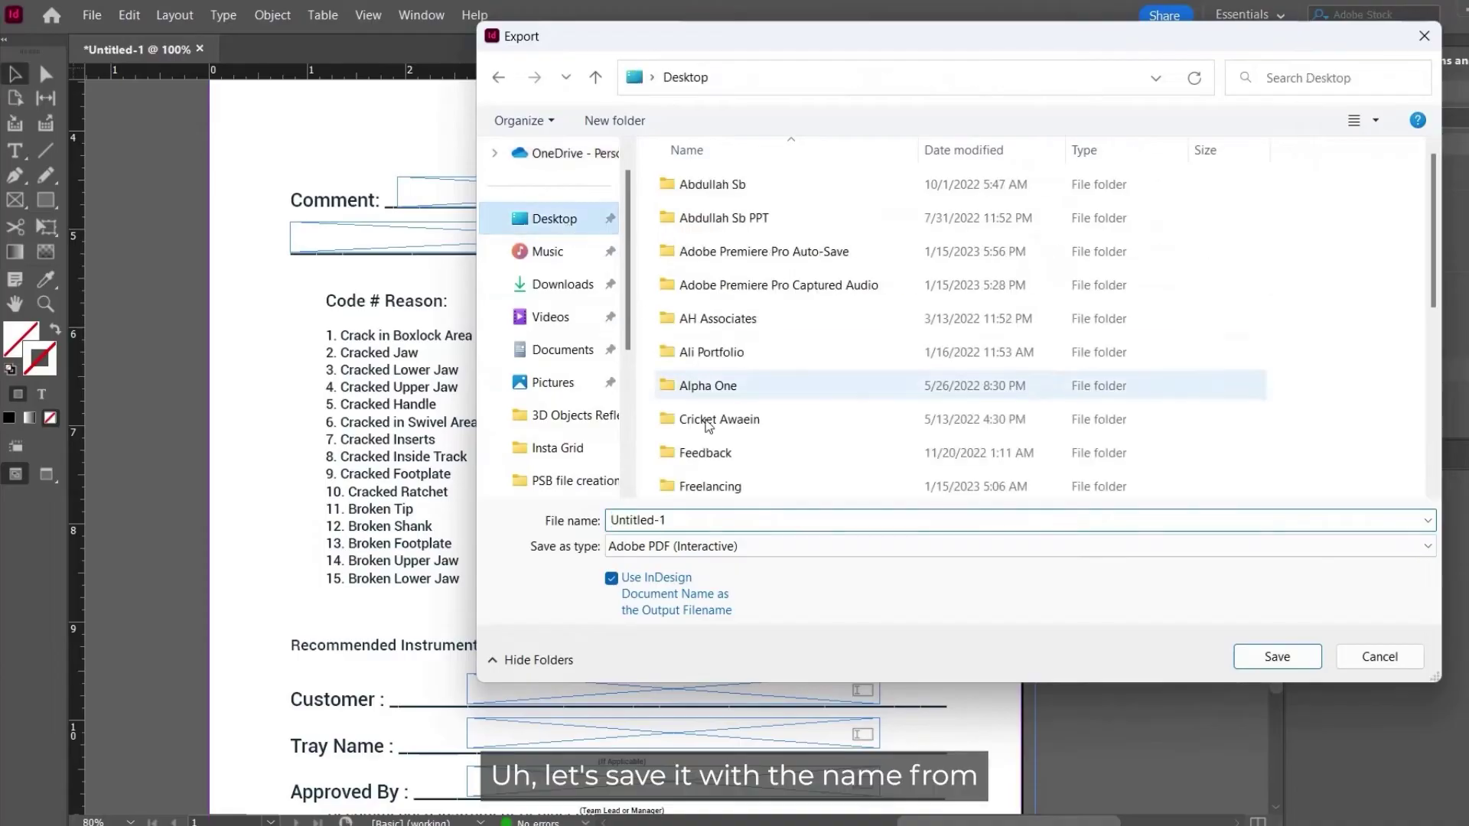
type("Form")
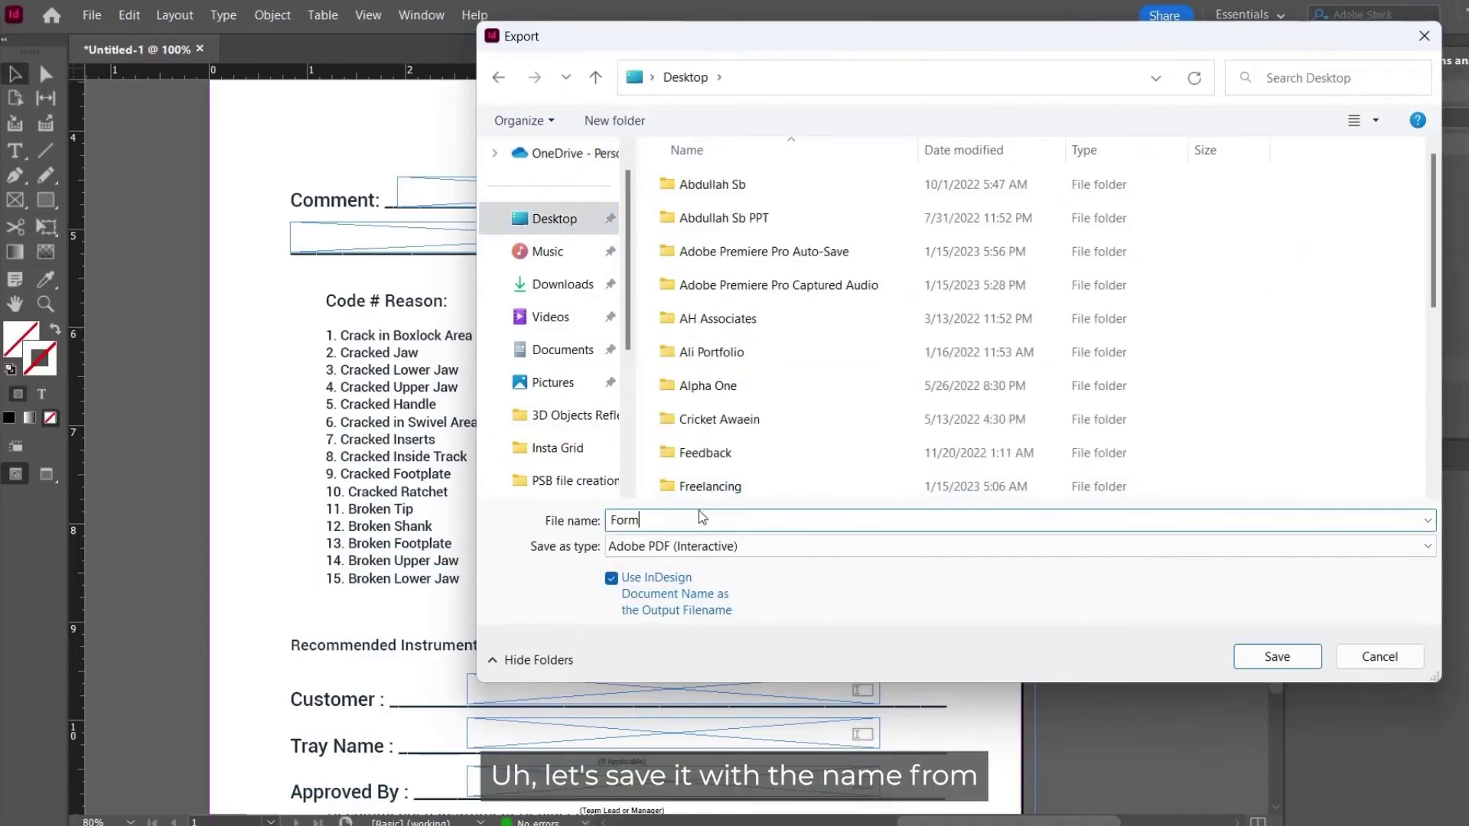
left_click(1261, 656)
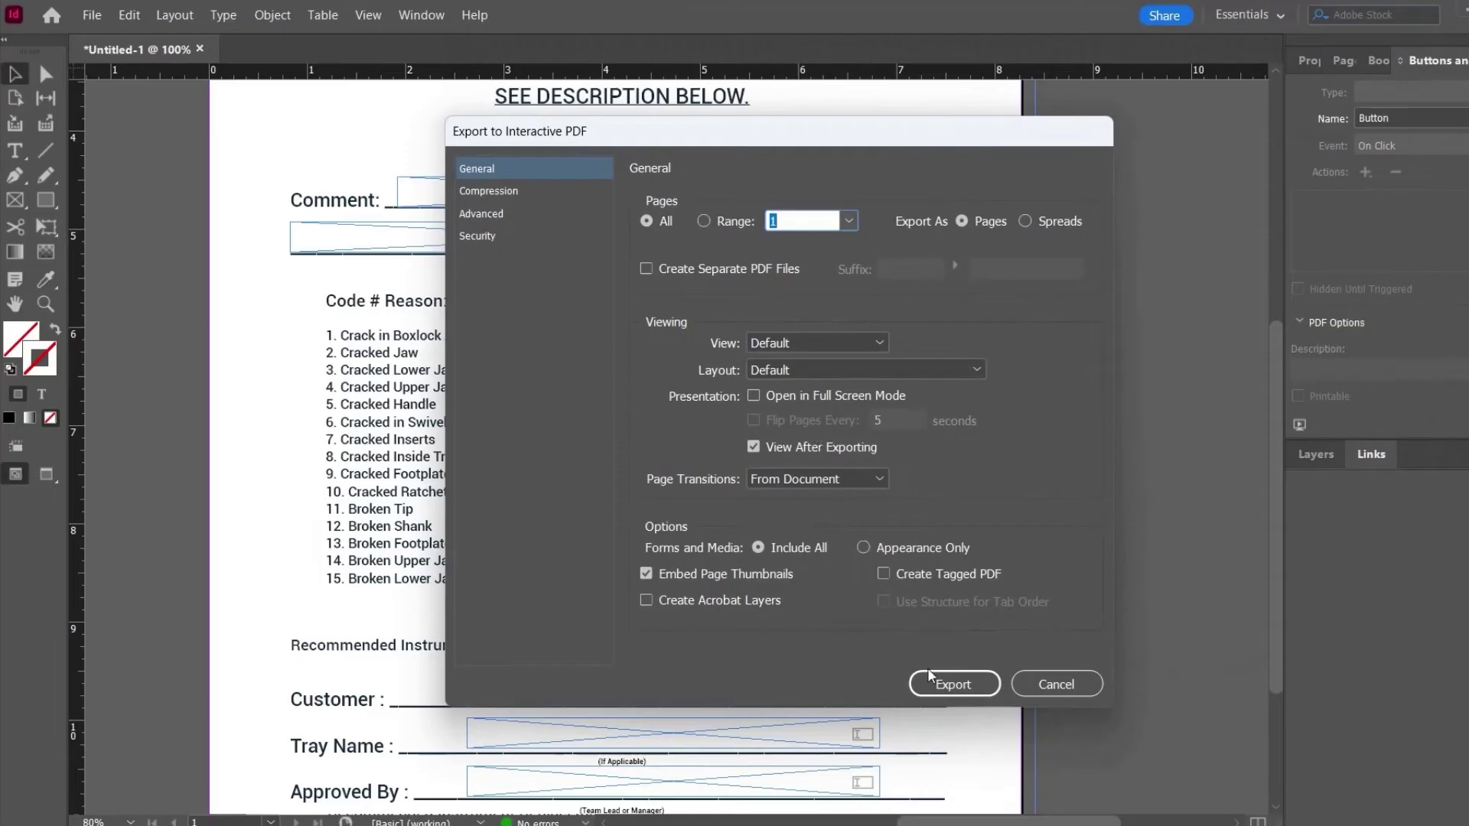
left_click(955, 683)
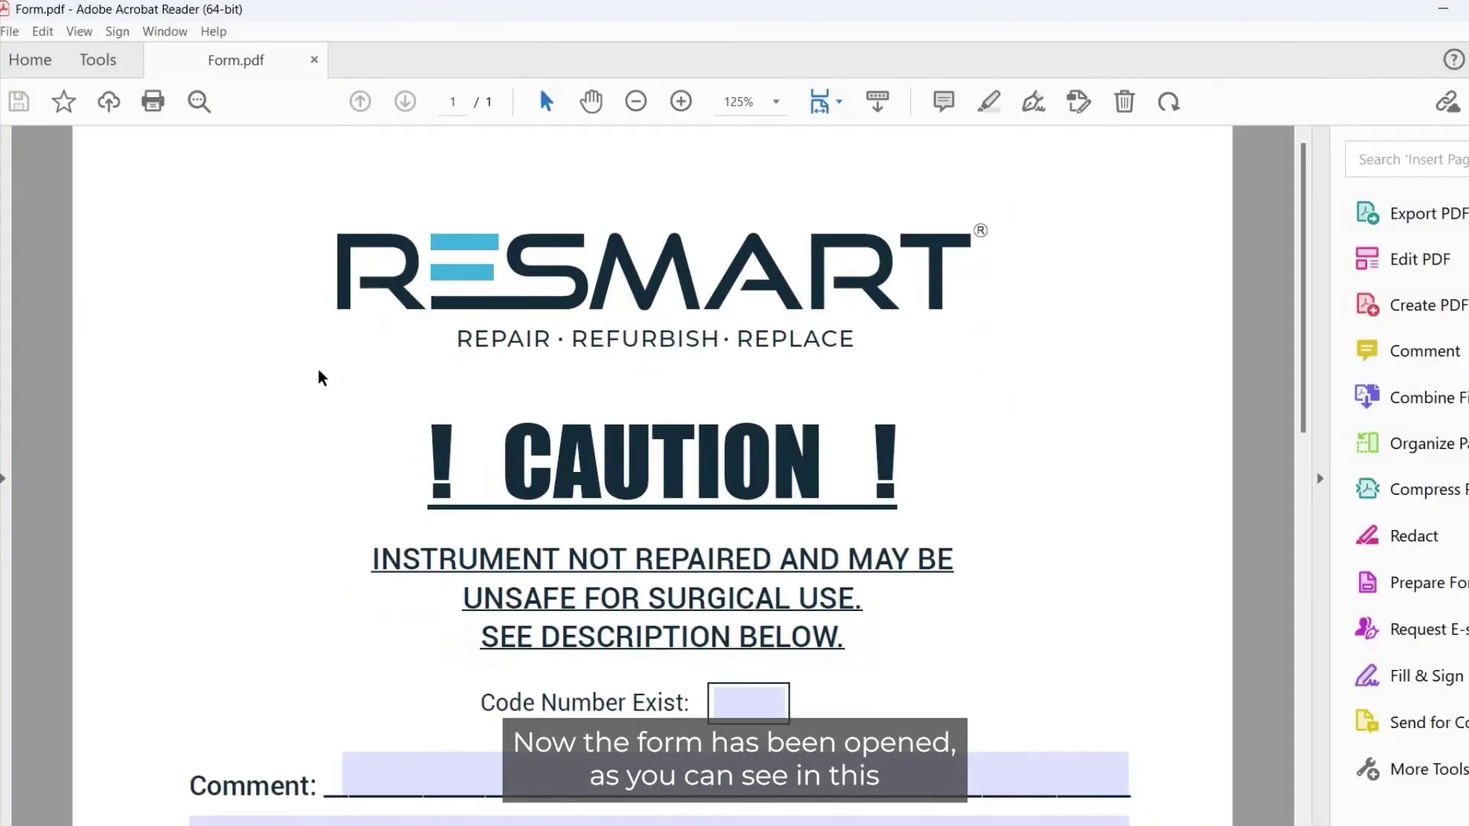
Step: At 100% zoom, type a person's name into the Replacement Part Number field
key("ctrl+minus")
scroll(1007, 557, "down", 1)
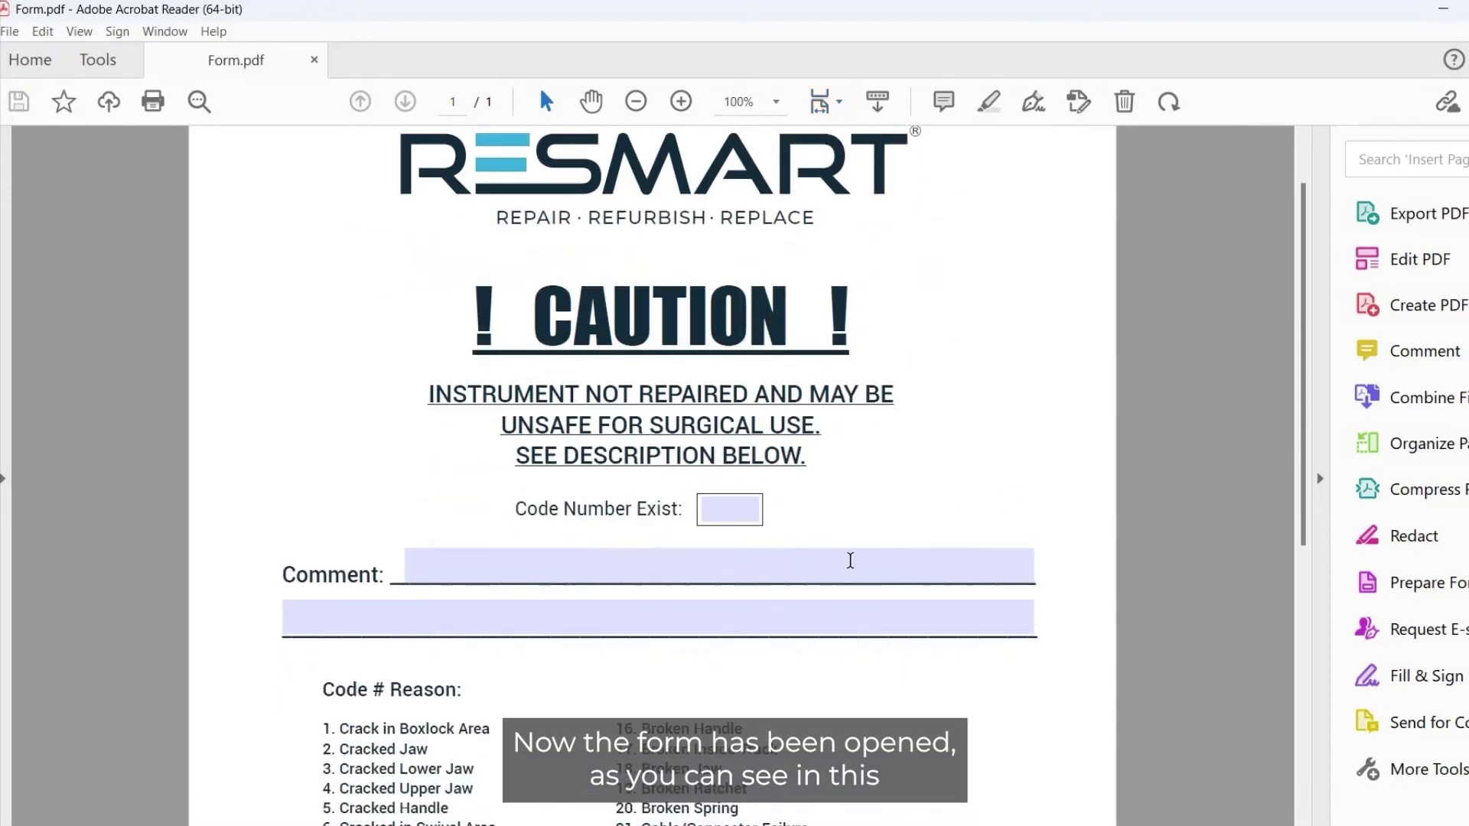
scroll(472, 550, "down", 1)
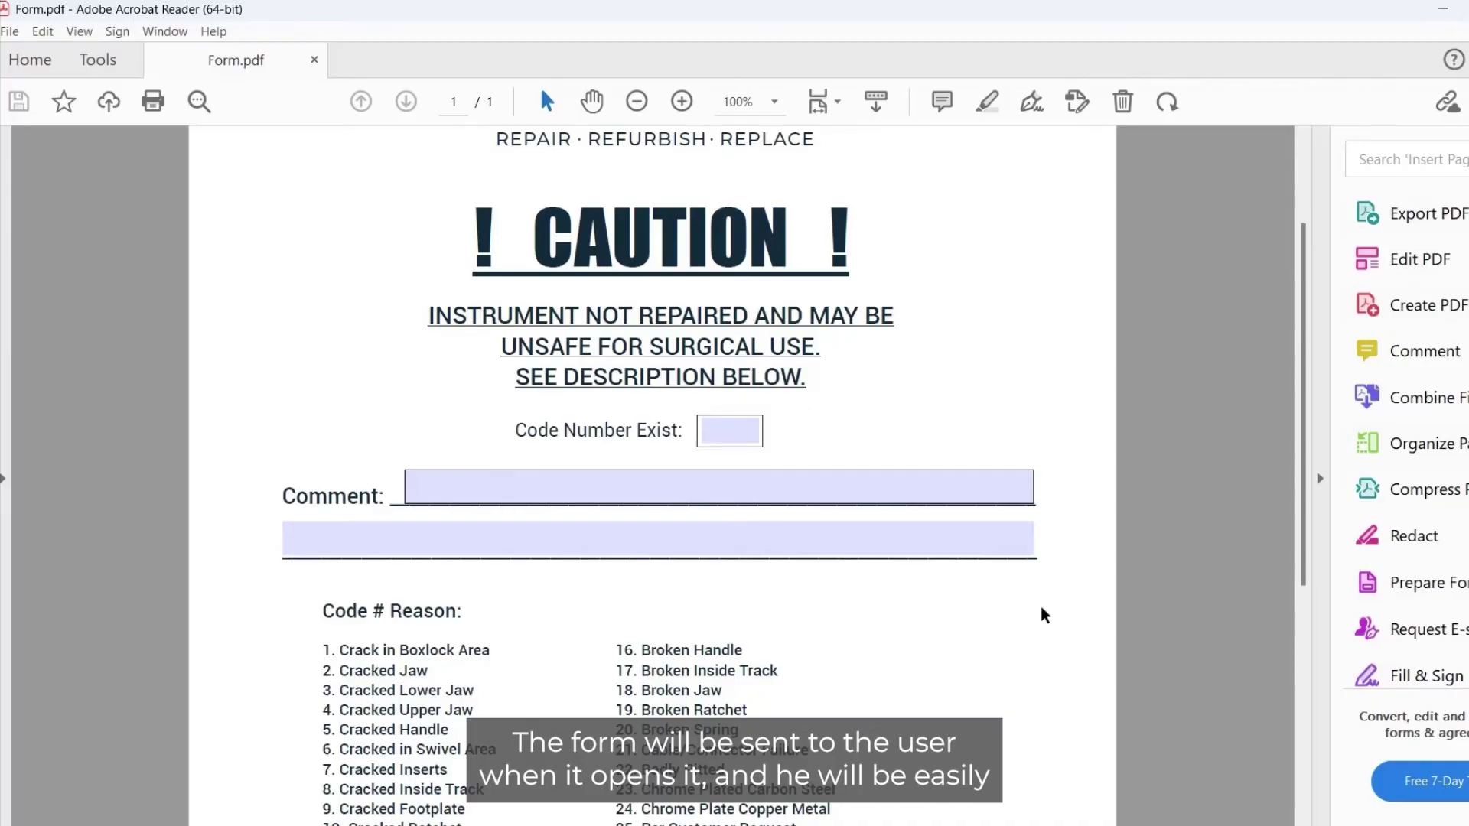
scroll(1045, 614, "down", 4)
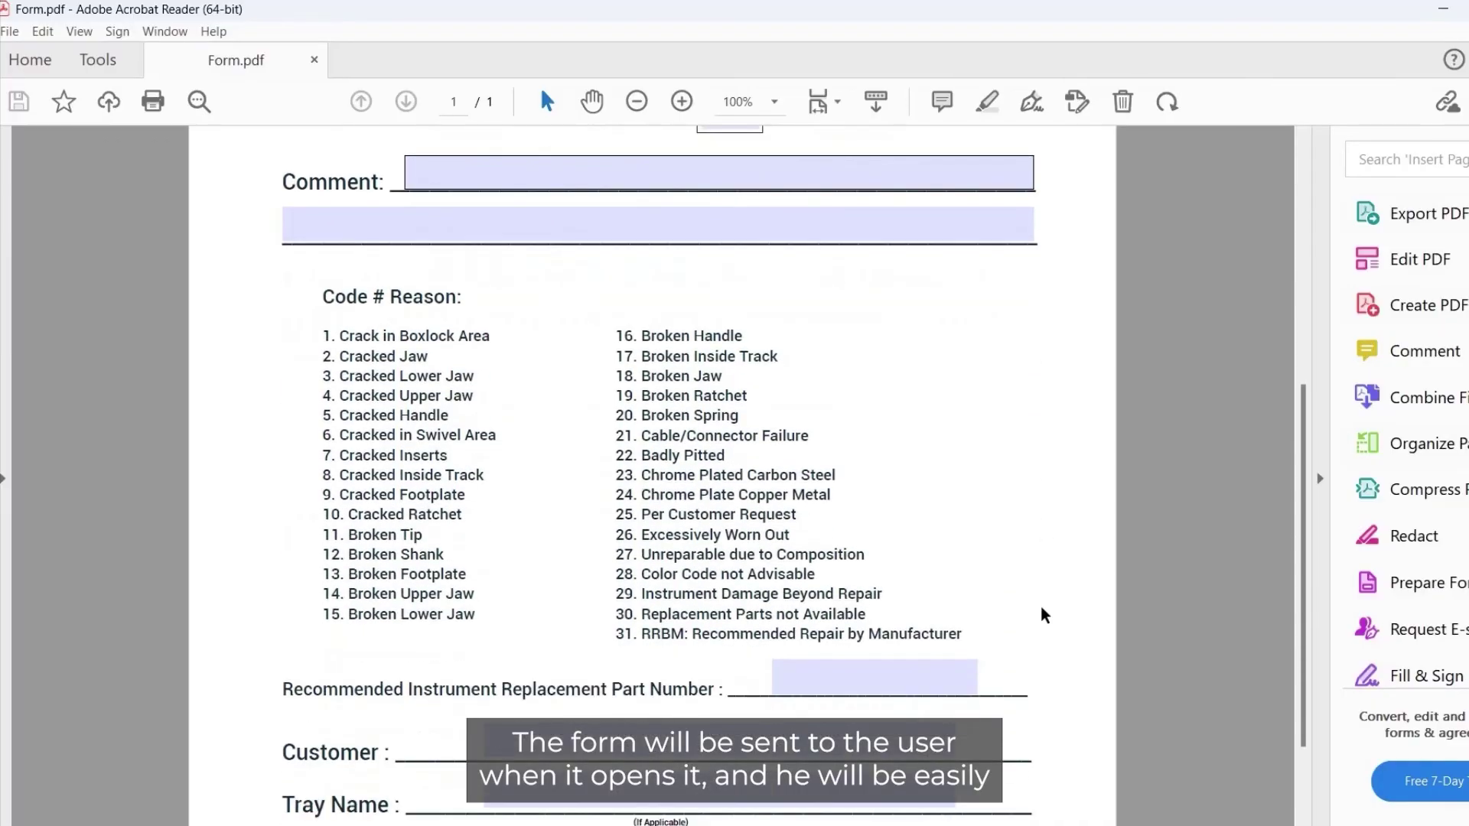
scroll(1017, 612, "up", 2)
scroll(879, 635, "down", 2)
left_click(822, 648)
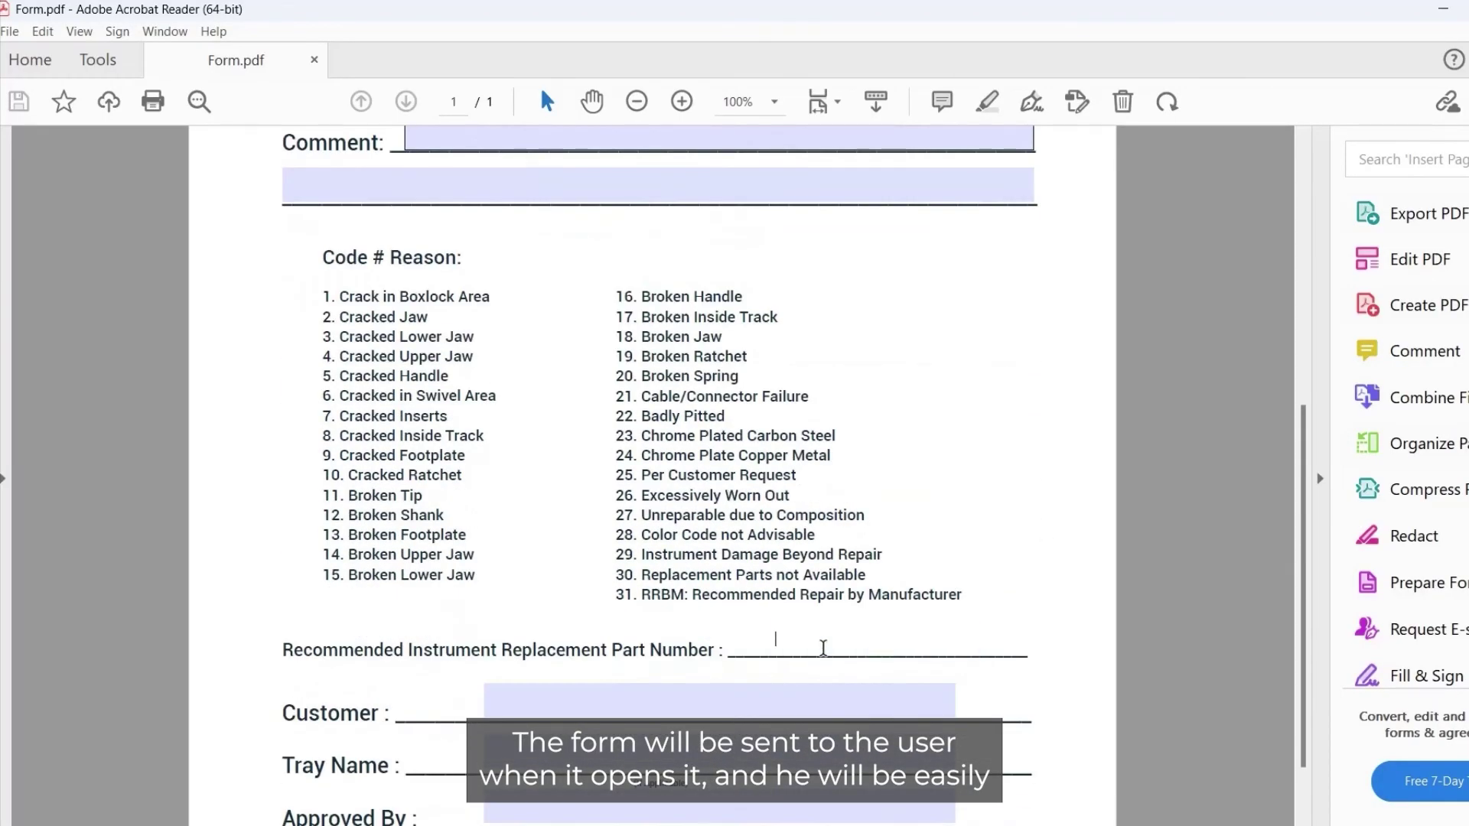
type("Saad Ahm")
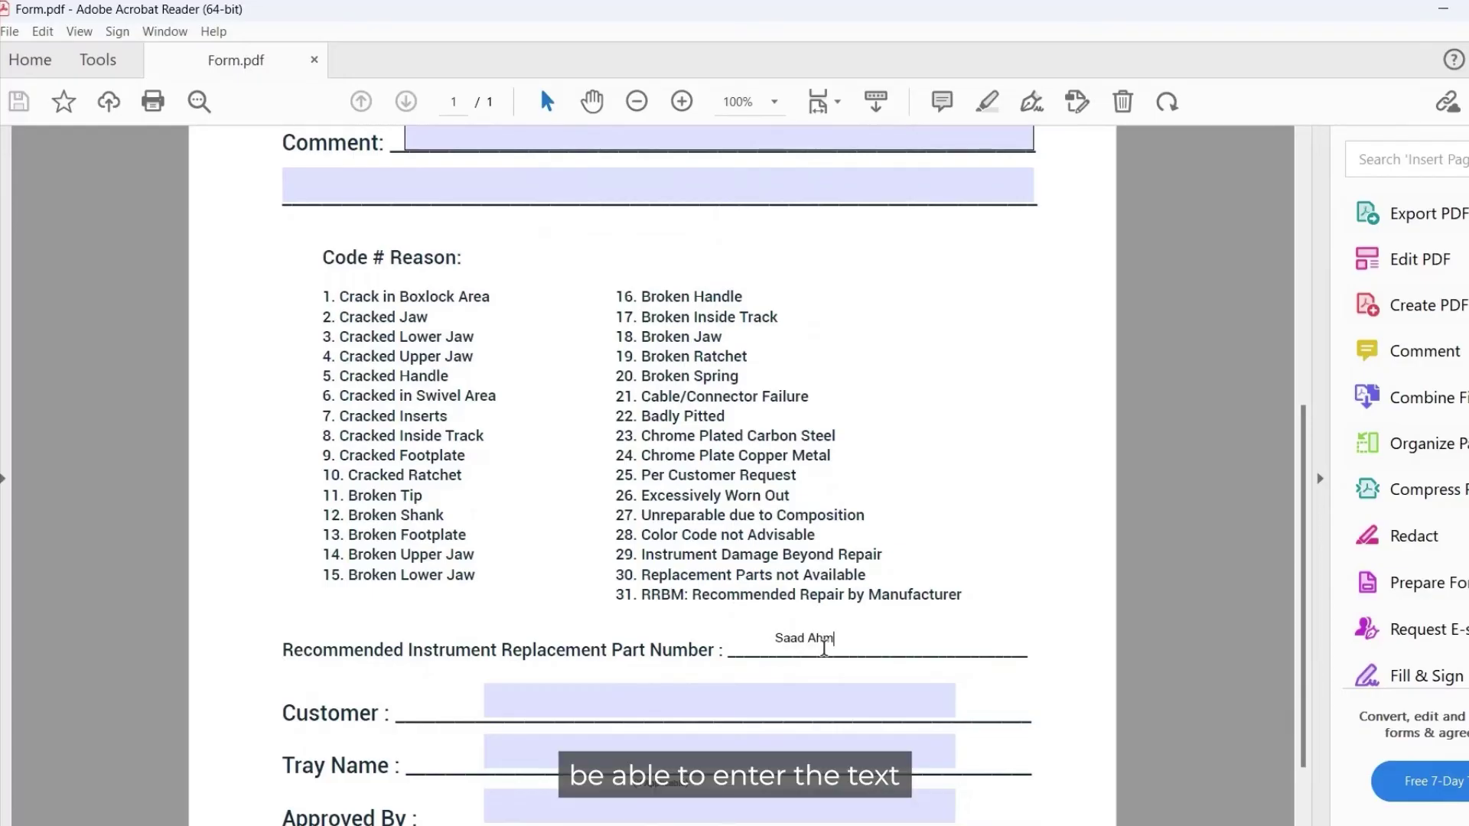
type("ed")
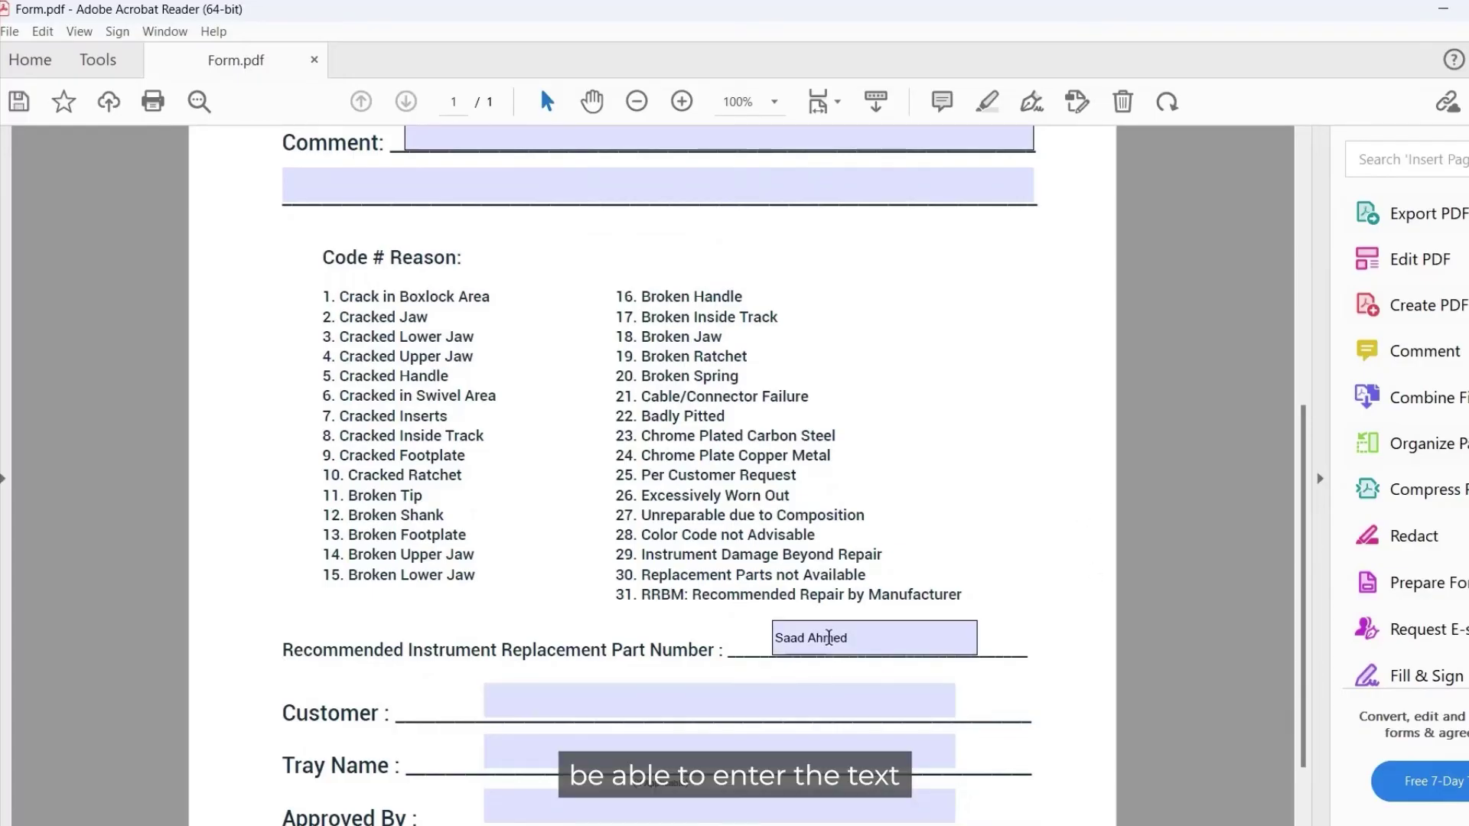
Step: Tick and then untick the Code Number Exist checkbox
scroll(753, 371, "up", 4)
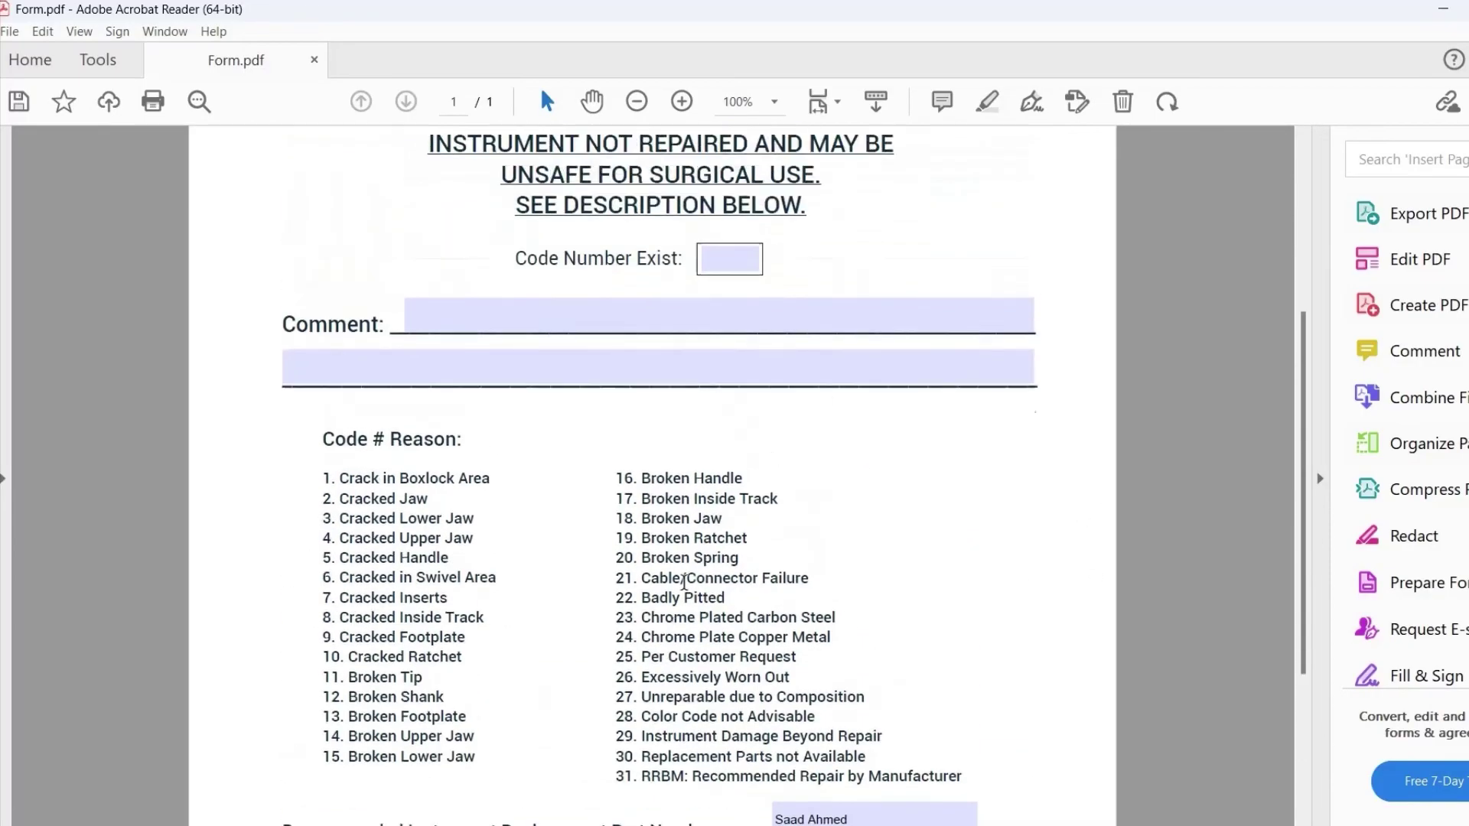
left_click(735, 383)
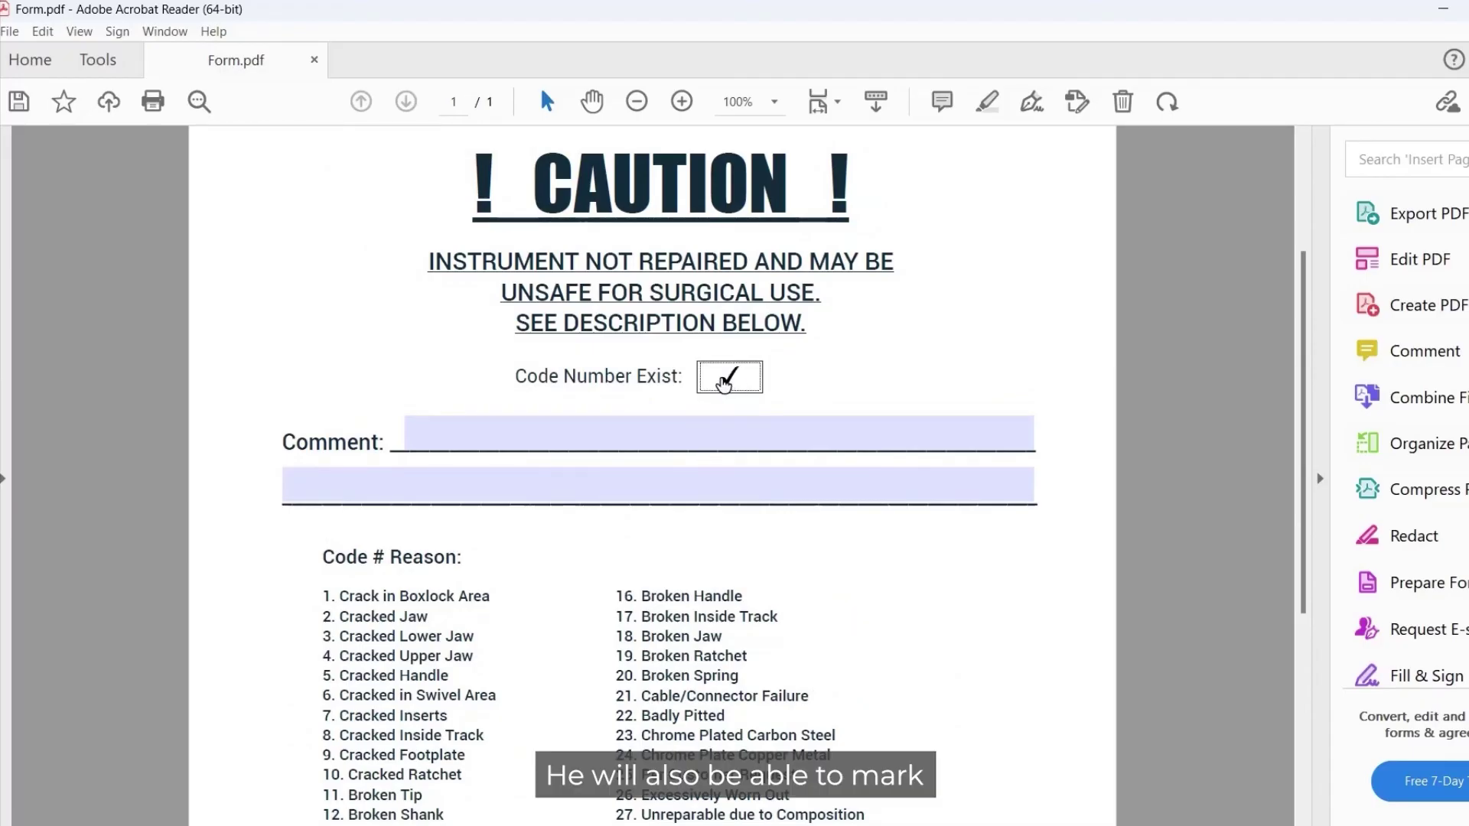
left_click(729, 384)
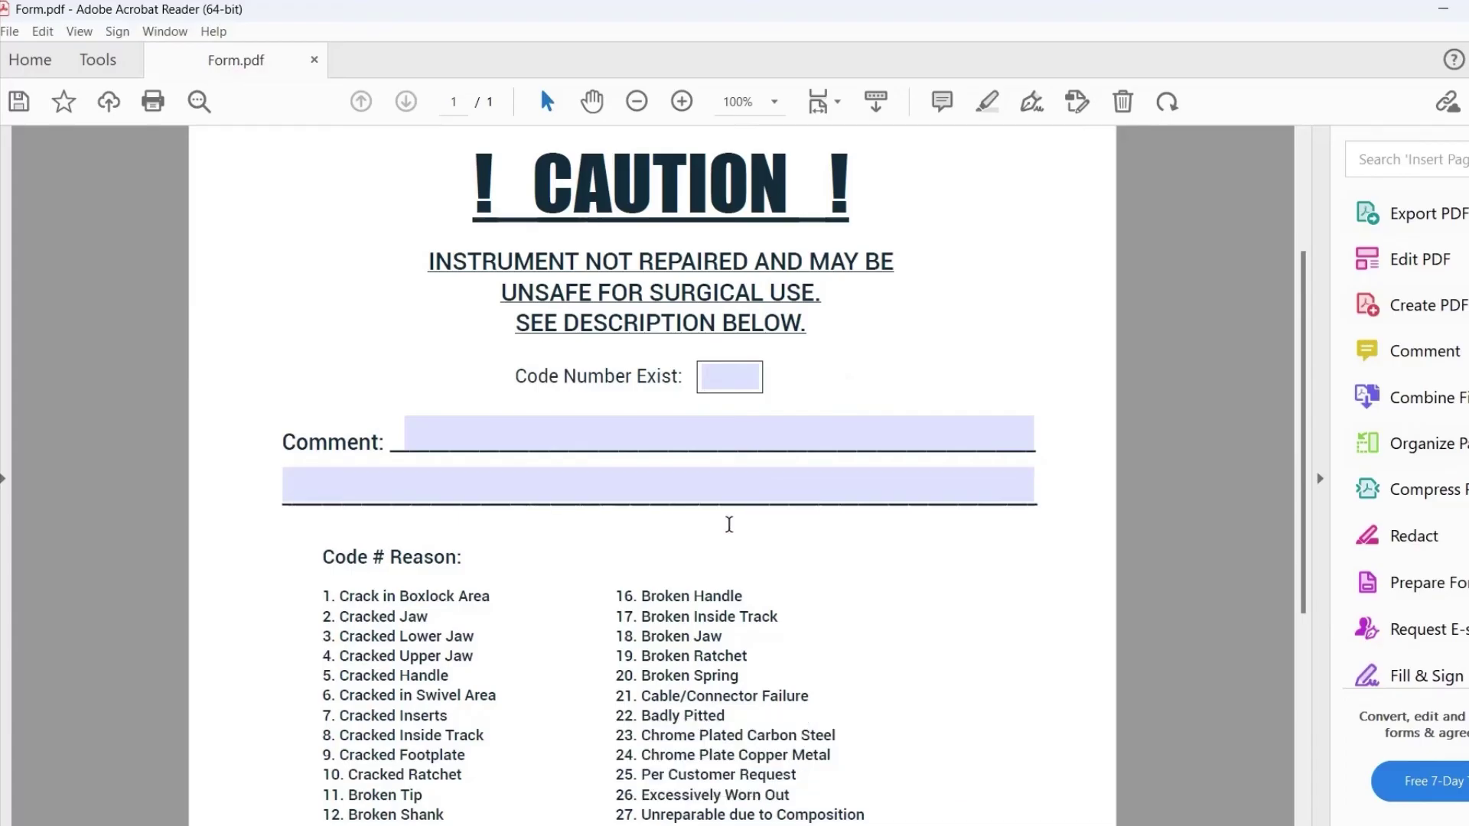
Step: Type a person's name in the first Comment field, leaving the second comment line empty
left_click(674, 437)
type("Saa")
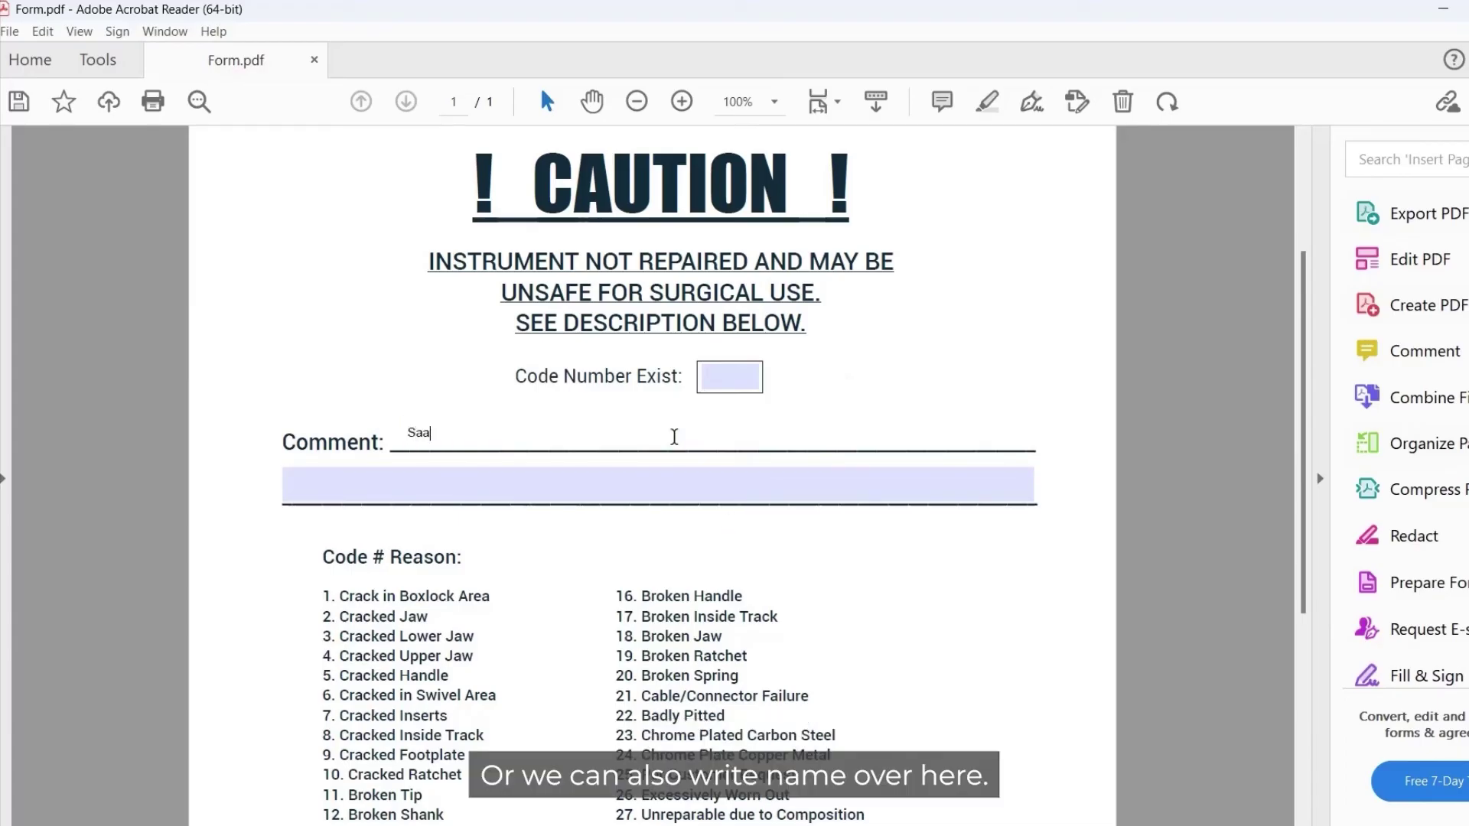
type("d Ahmed")
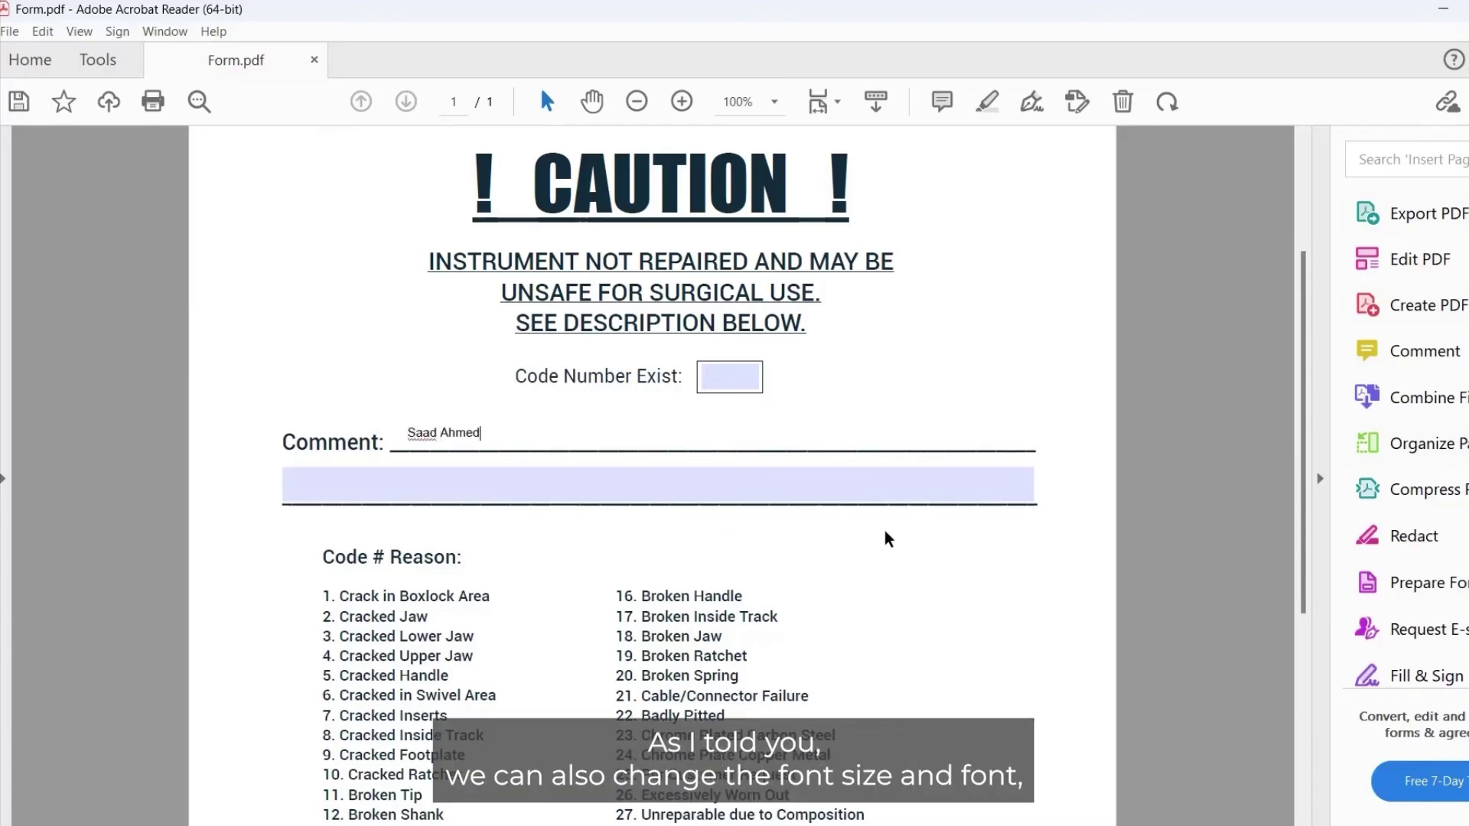
left_click(888, 540)
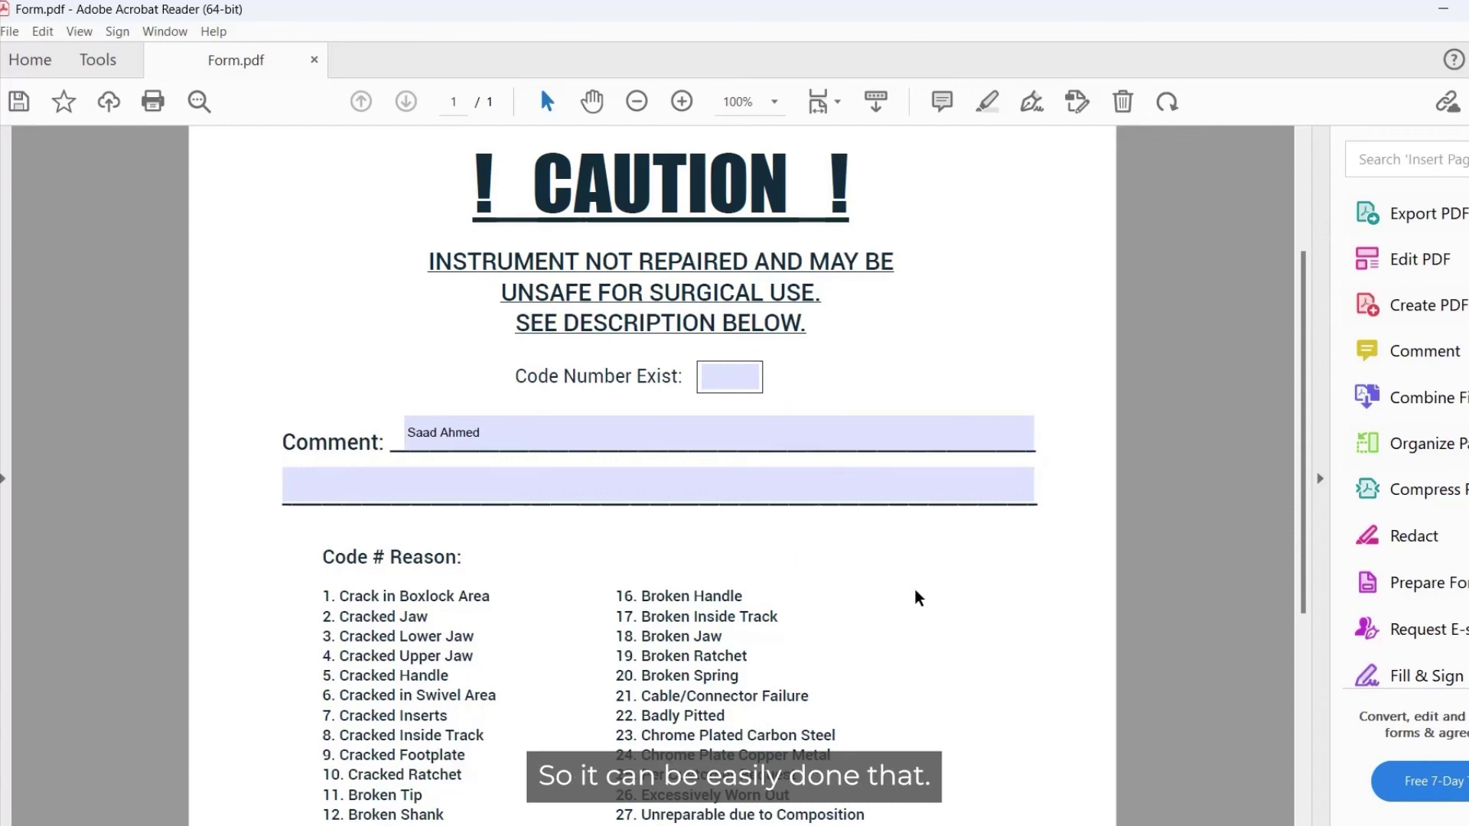
left_click(566, 483)
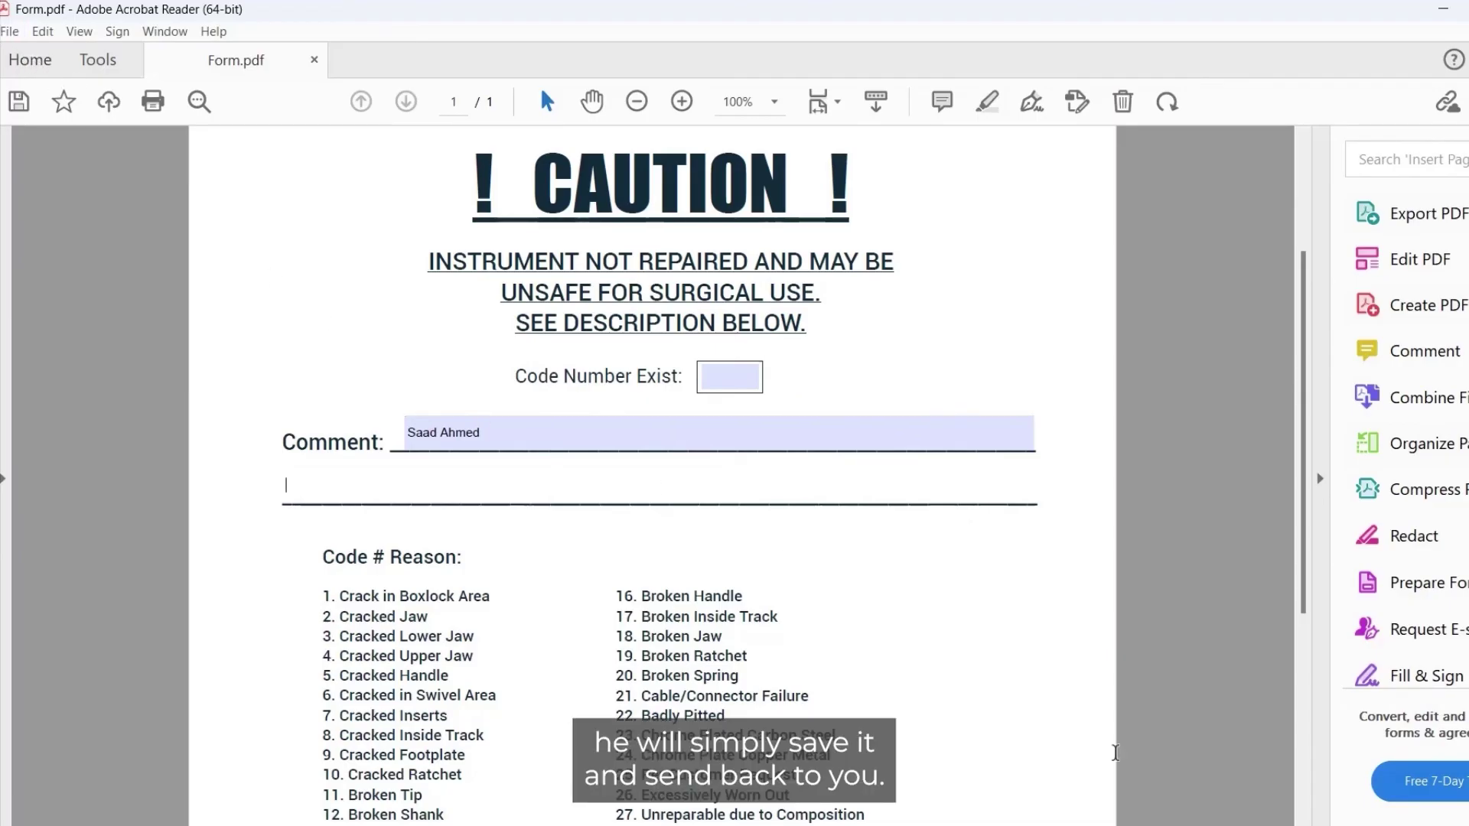
left_click(1067, 678)
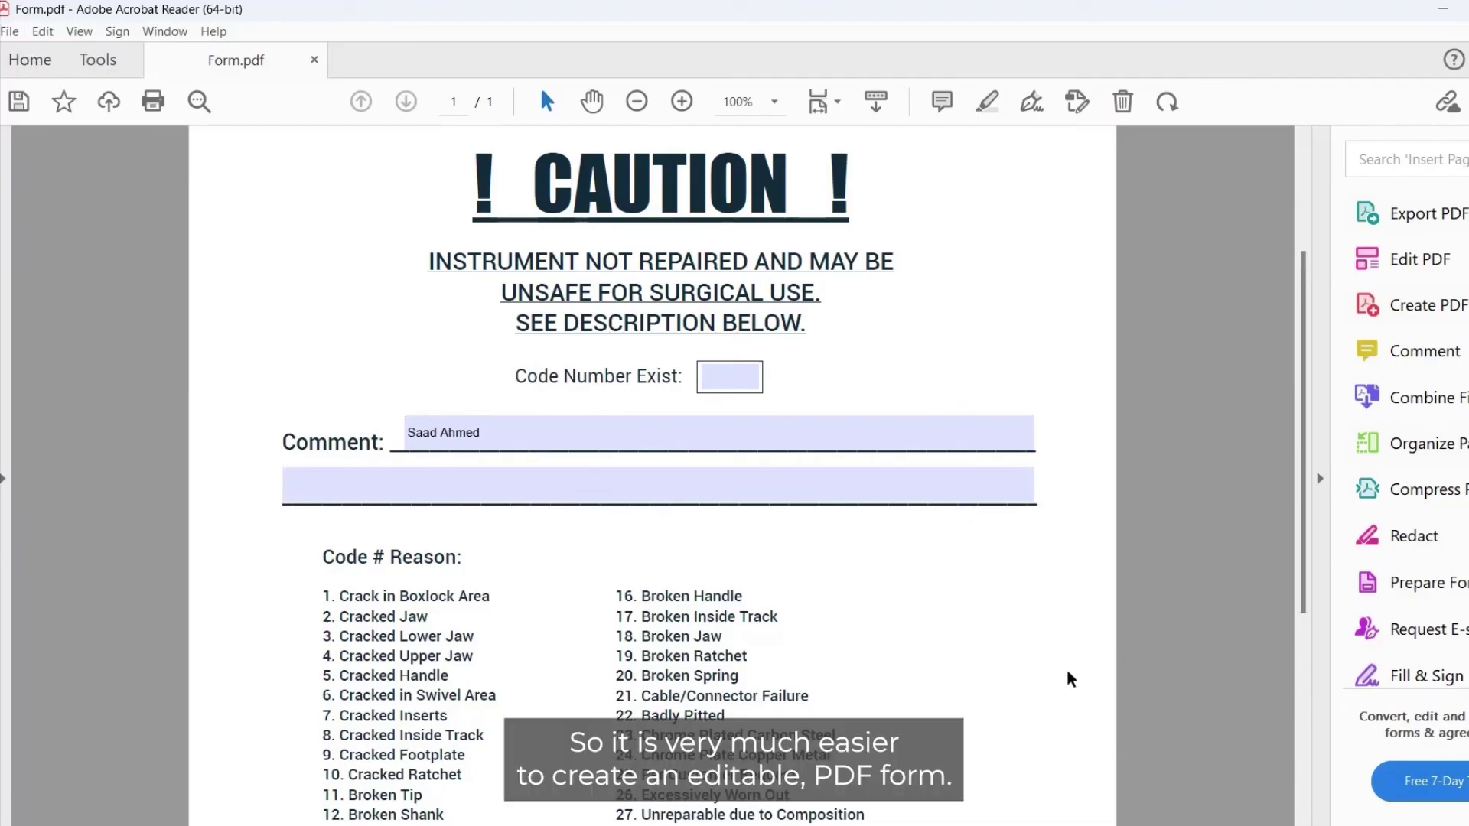